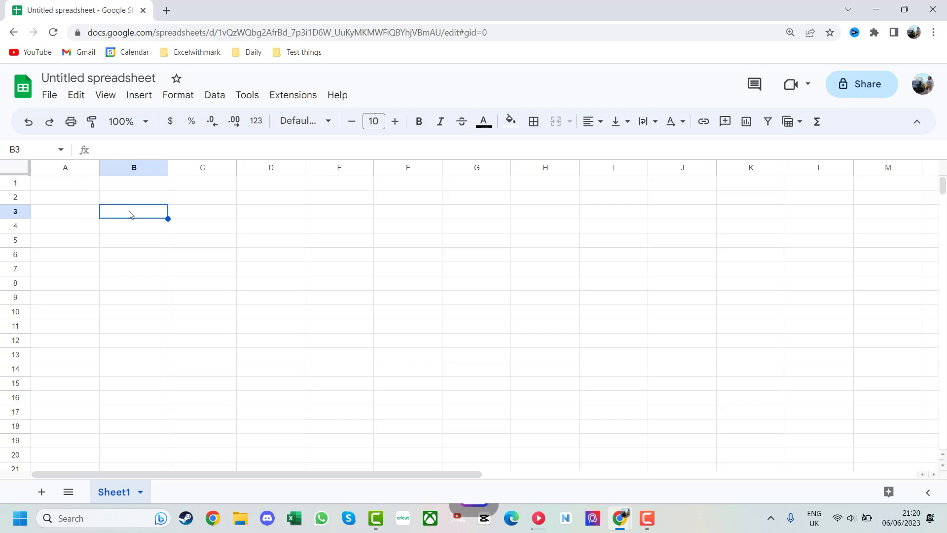
# Merge cells B3:C3 and enter the title "Home Repairs" in the merged cell.
pyautogui.moveTo(139, 215); pyautogui.dragTo(176, 211)
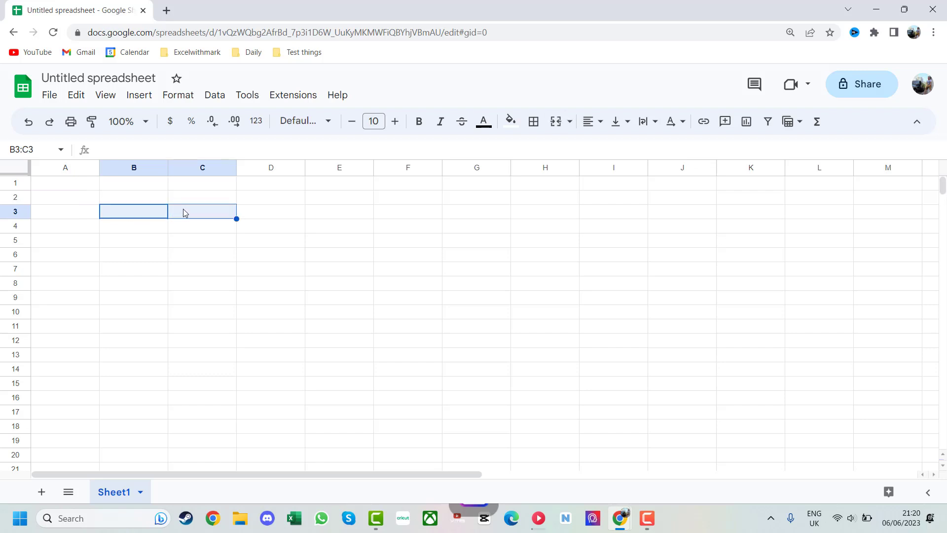
pyautogui.click(555, 121)
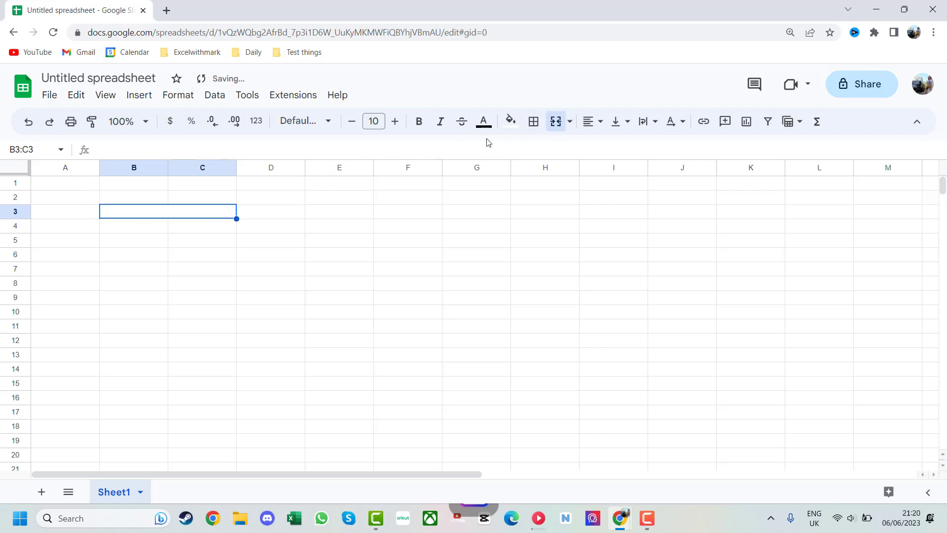
pyautogui.doubleClick(173, 210)
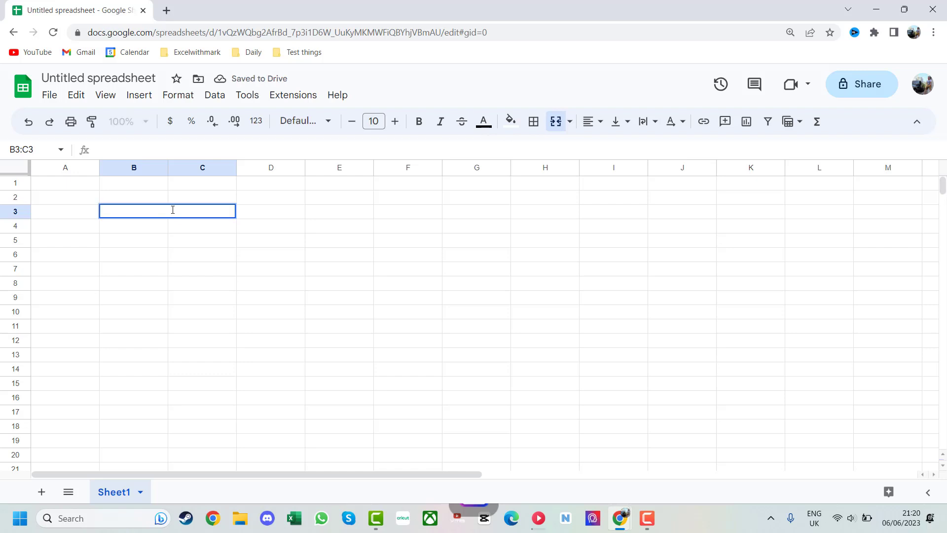
pyautogui.write('Home Repairs')
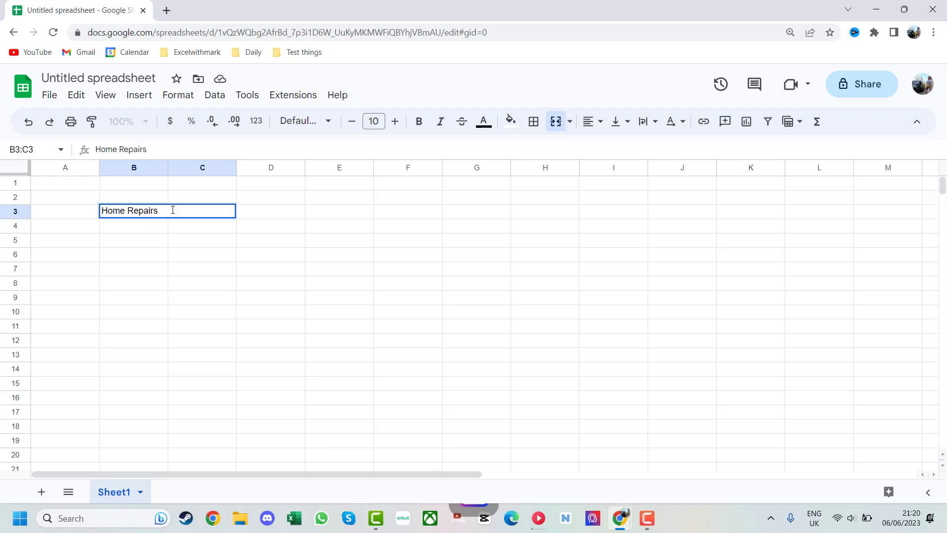
# Centre the "Home Repairs" title horizontally and align it to the middle vertically.
pyautogui.click(593, 121)
pyautogui.click(611, 146)
pyautogui.click(620, 121)
pyautogui.click(640, 147)
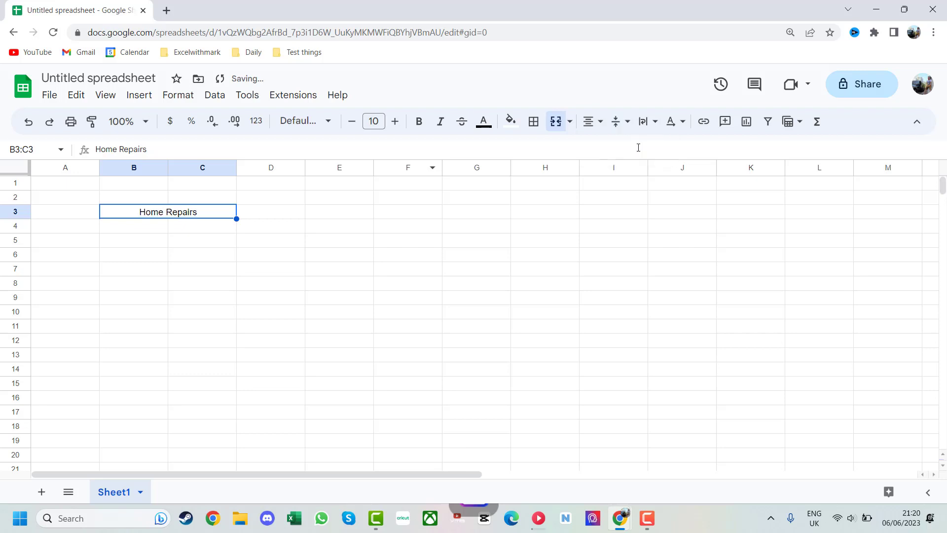
# Format the "Home Repairs" title with font size 17 and the Ubuntu font.
pyautogui.click(395, 121)
pyautogui.click(395, 122)
pyautogui.click(395, 121)
pyautogui.click(396, 127)
pyautogui.click(395, 127)
pyautogui.click(396, 127)
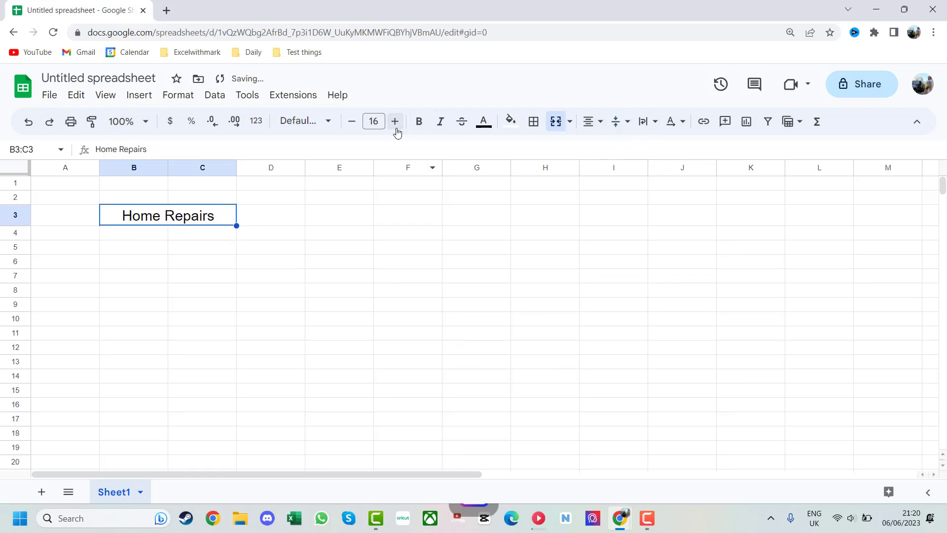
pyautogui.click(396, 129)
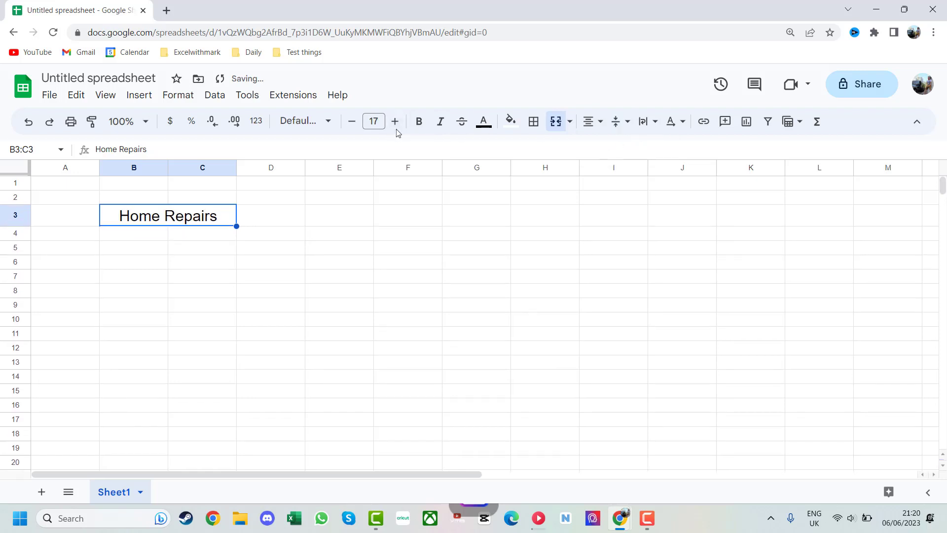
pyautogui.click(327, 121)
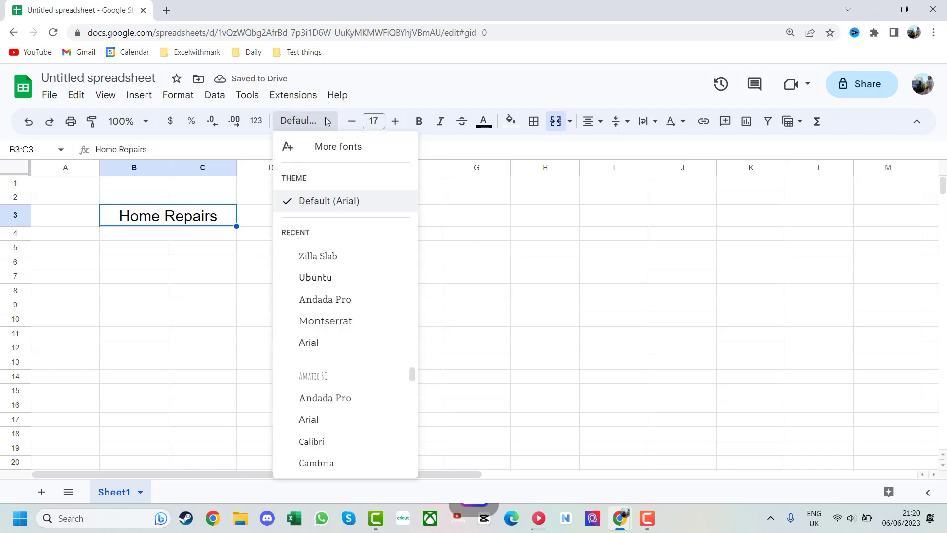
pyautogui.click(339, 277)
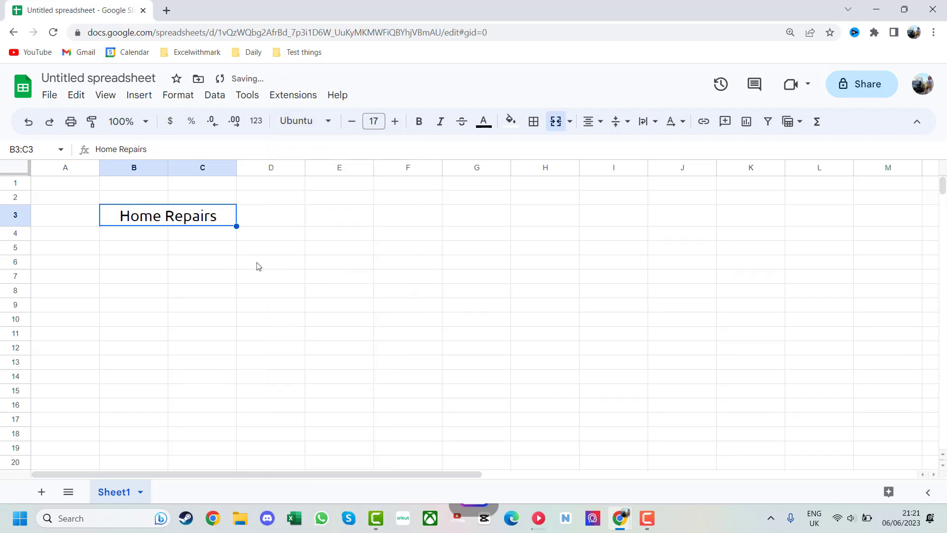
# Add outer borders around the empty block B4:C8 and around the merged title cell B3:C3.
pyautogui.click(218, 260)
pyautogui.moveTo(147, 235); pyautogui.dragTo(191, 291)
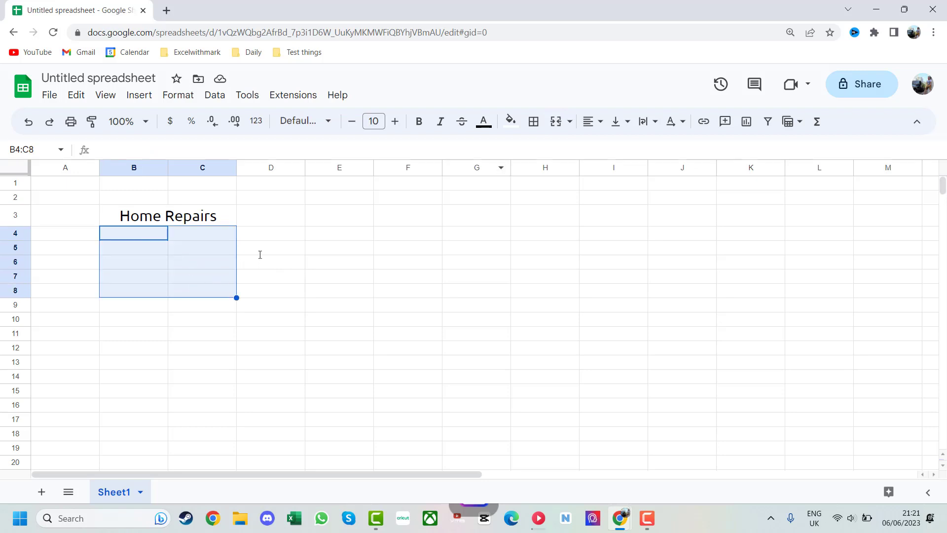
pyautogui.click(533, 121)
pyautogui.click(625, 152)
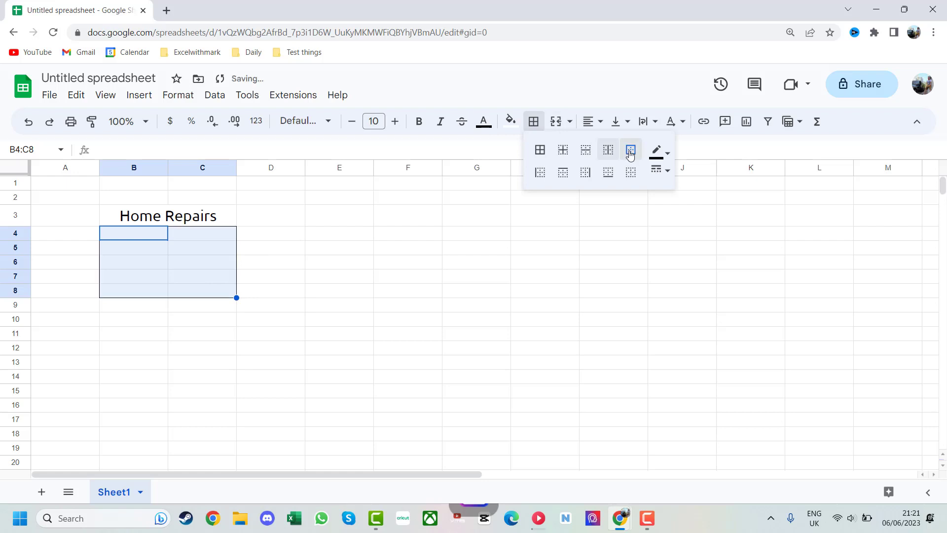
pyautogui.click(154, 216)
pyautogui.click(533, 121)
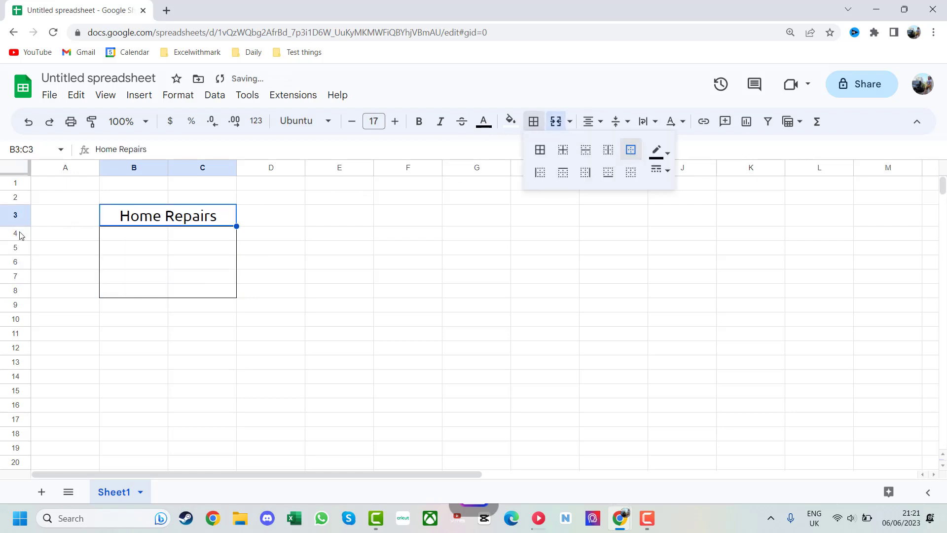
# Resize rows 4 to 8 to a height of 30 pixels.
pyautogui.moveTo(17, 235); pyautogui.dragTo(17, 291)
pyautogui.rightClick(17, 279)
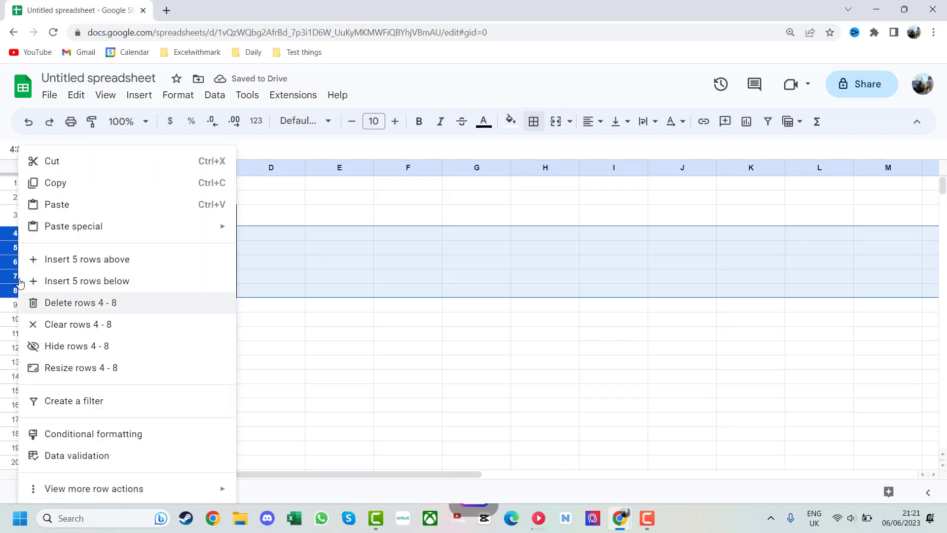
pyautogui.click(78, 368)
pyautogui.click(427, 249)
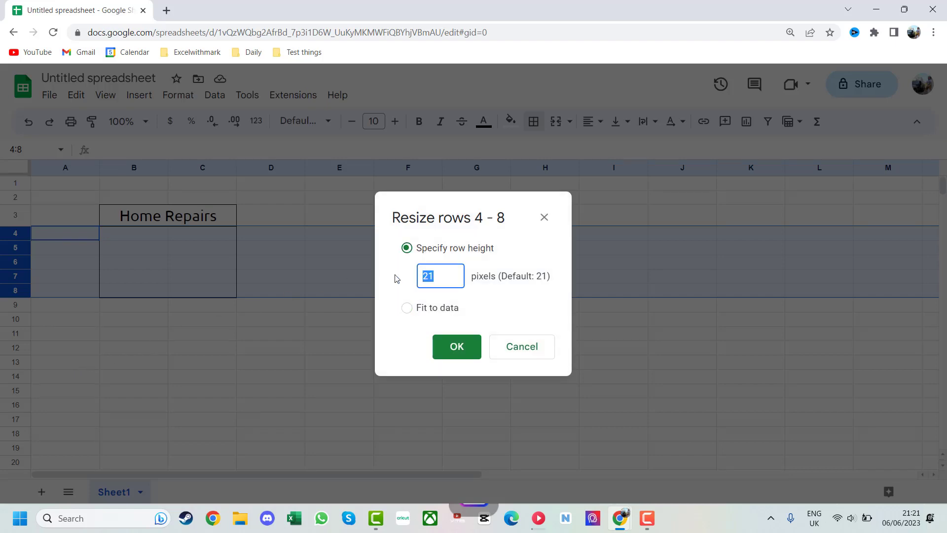
pyautogui.write('30')
pyautogui.press('Return')
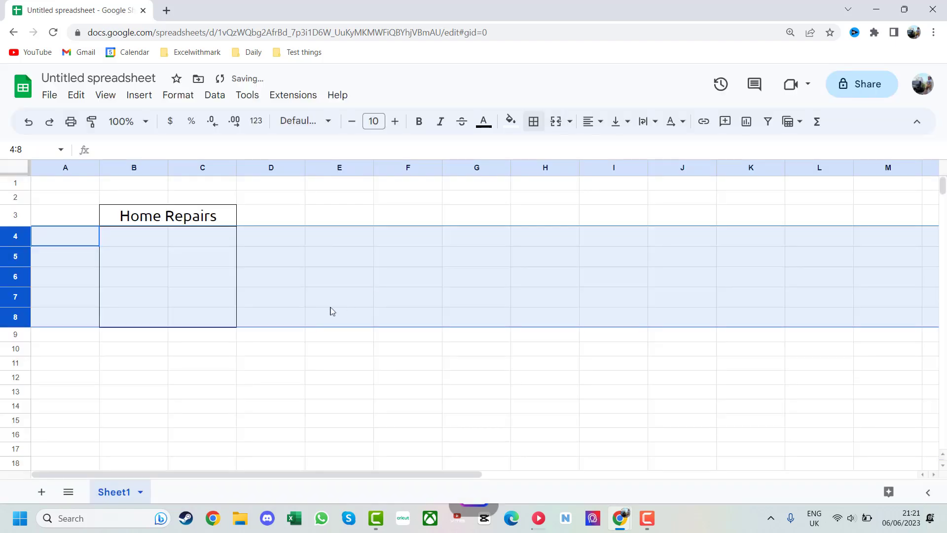
pyautogui.click(265, 343)
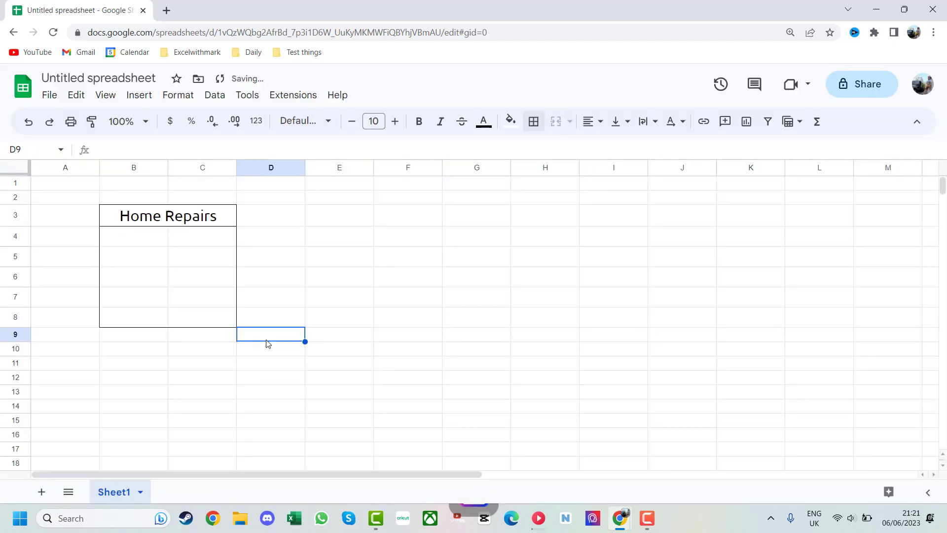
# Add an outer border around B9:C13 and another around its first column, B9:B13.
pyautogui.click(153, 342)
pyautogui.moveTo(152, 342); pyautogui.dragTo(209, 374)
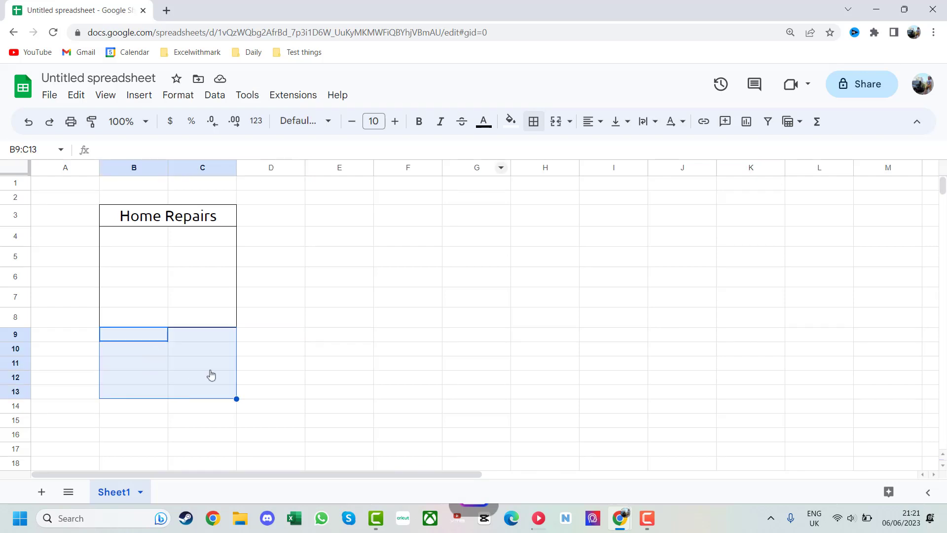
pyautogui.click(534, 123)
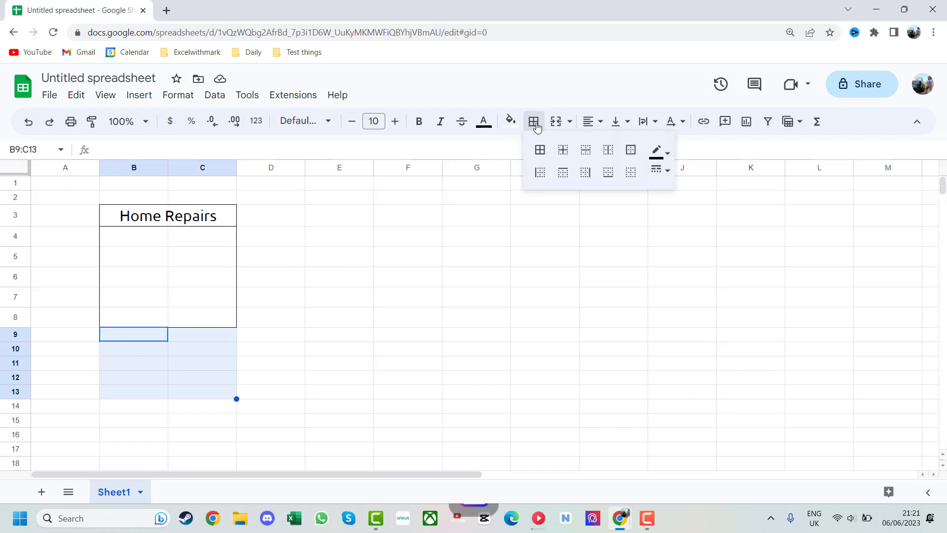
pyautogui.click(631, 149)
pyautogui.moveTo(143, 338); pyautogui.dragTo(149, 395)
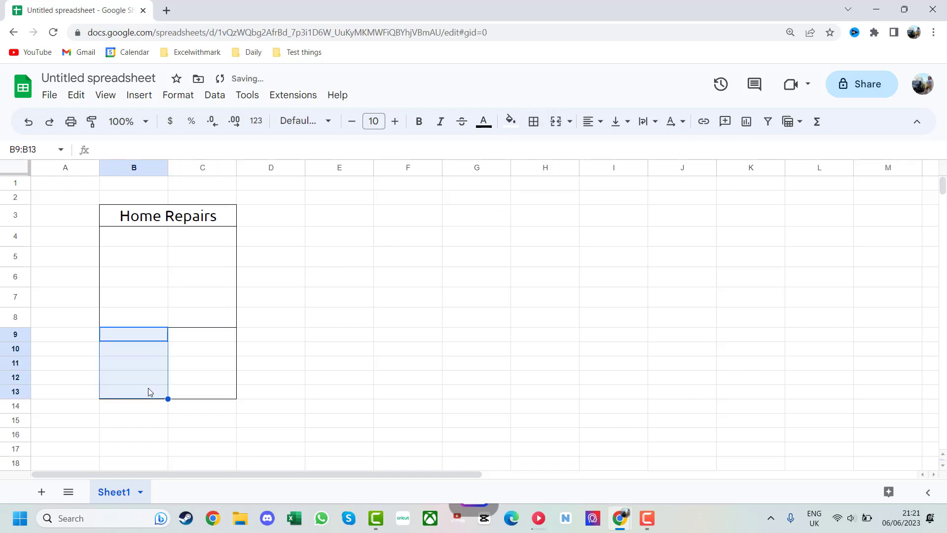
pyautogui.click(533, 122)
pyautogui.click(631, 149)
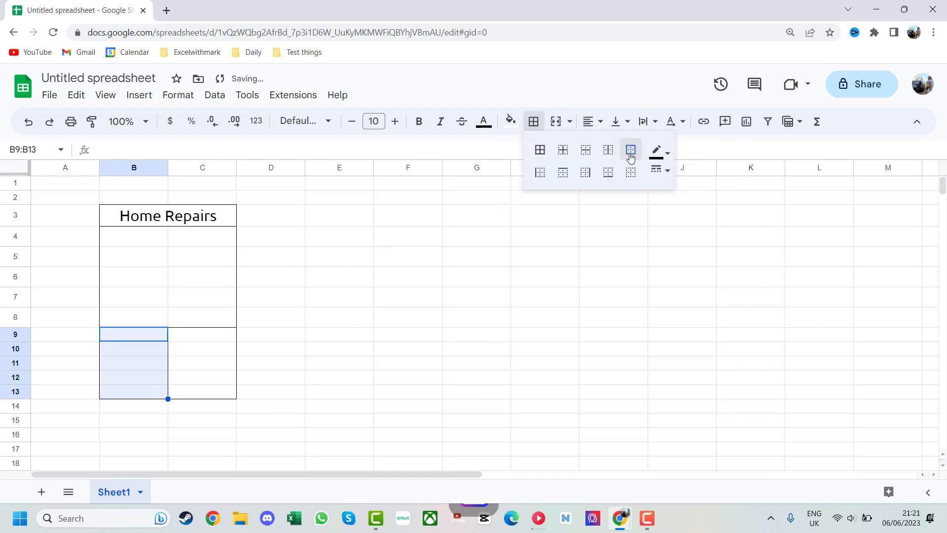
pyautogui.click(274, 345)
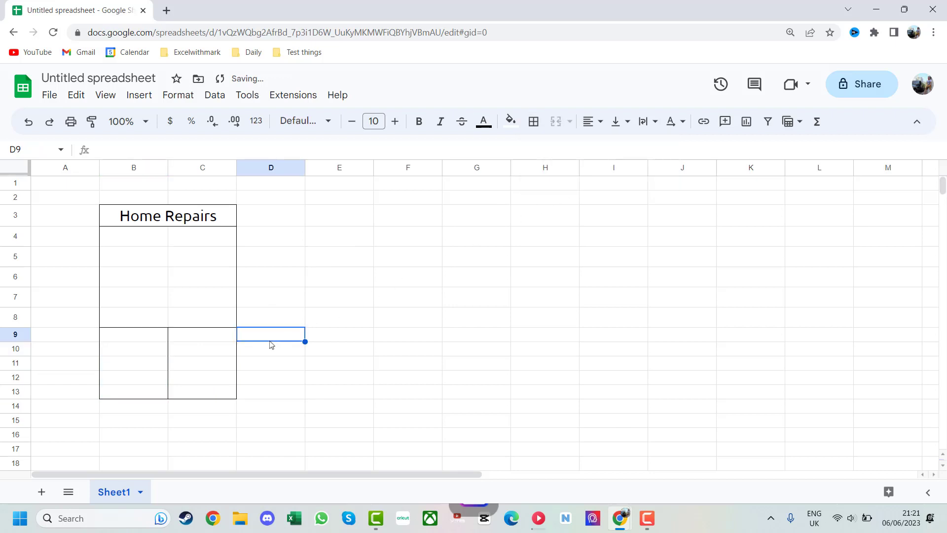
# Enter the labels "Start Date" in B9 and "Goal Amount" in B10.
pyautogui.click(139, 336)
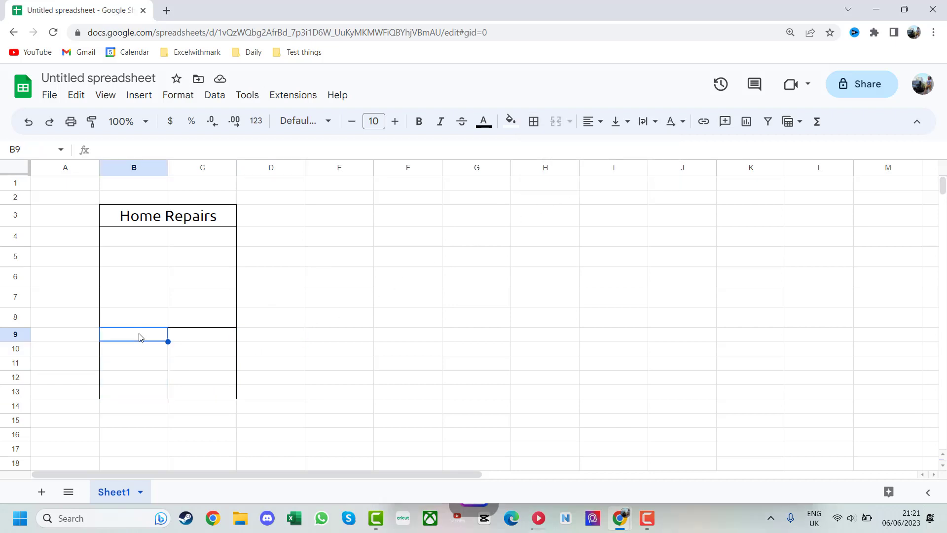
pyautogui.write('Start Date')
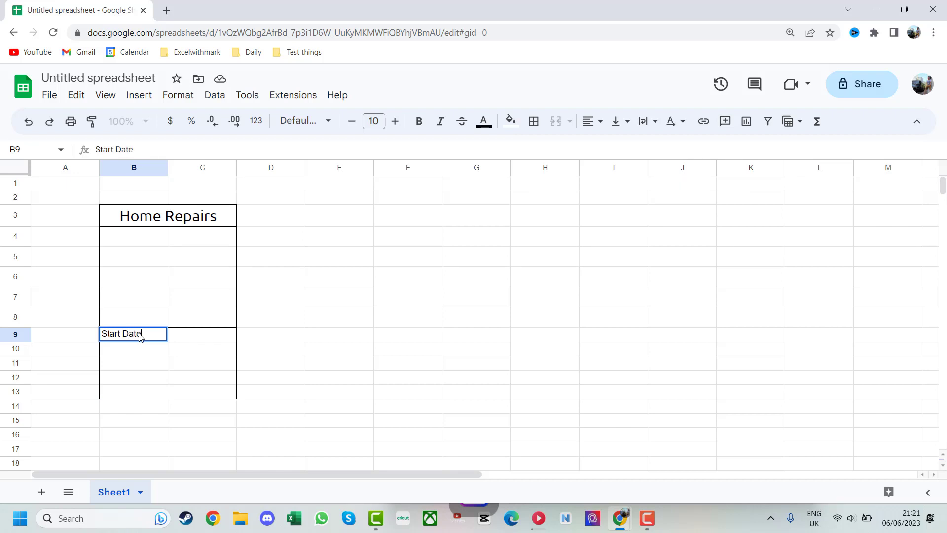
pyautogui.press('Return')
pyautogui.write('Go')
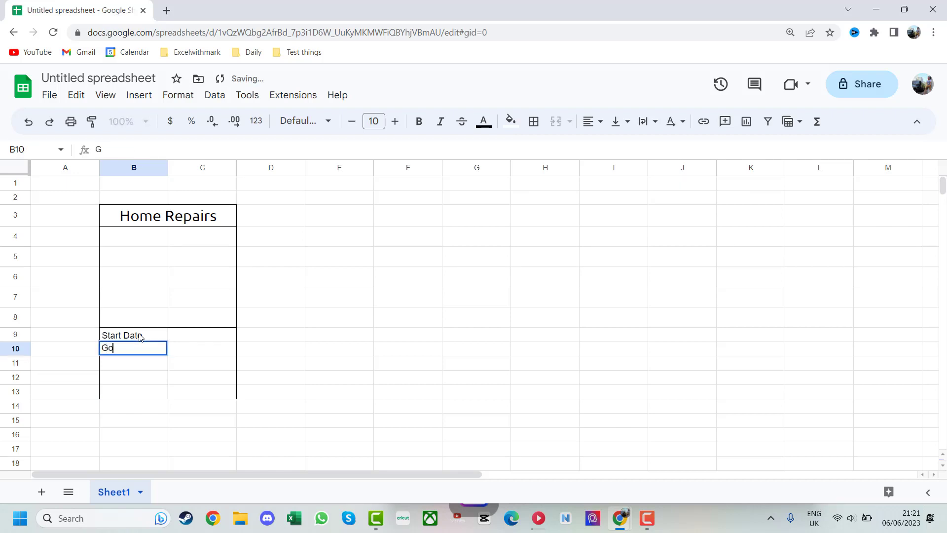
pyautogui.write('al Amount')
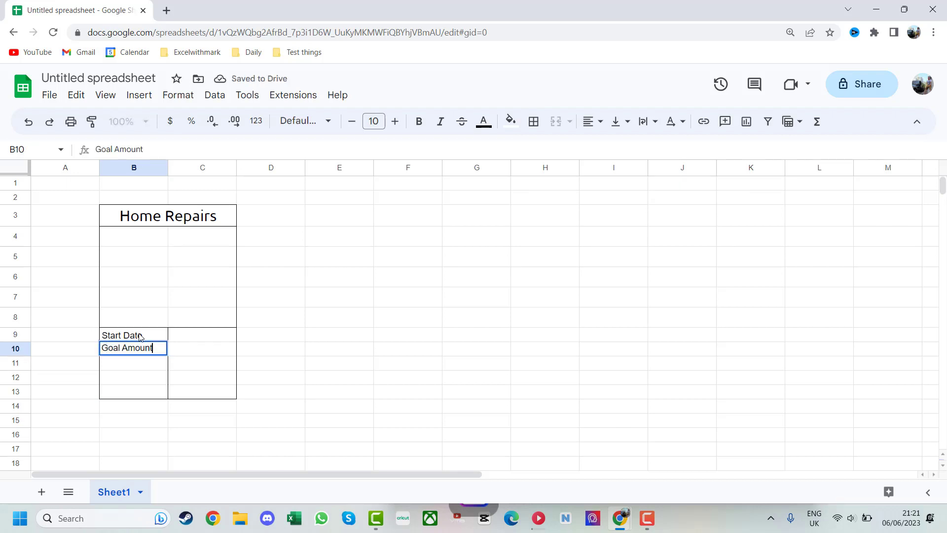
pyautogui.press('Return')
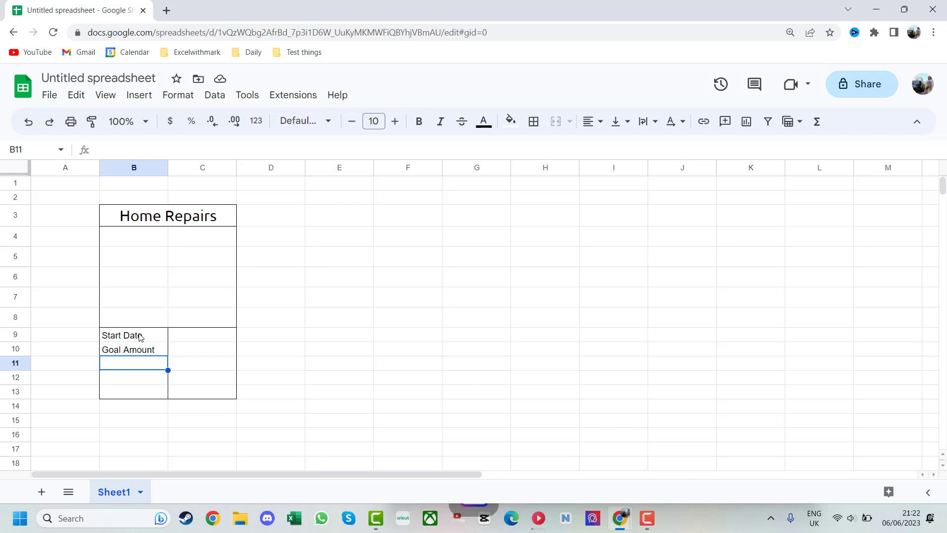
# Enter the labels "Current Balance" in B11 and "Left To Save" in B12.
pyautogui.write('Current')
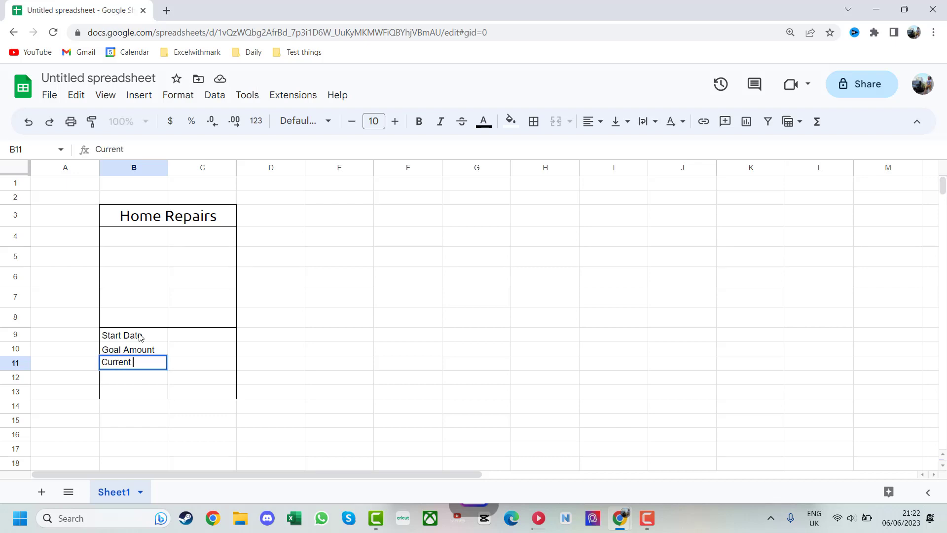
pyautogui.write(' Balance')
pyautogui.press('Return')
pyautogui.write('Left')
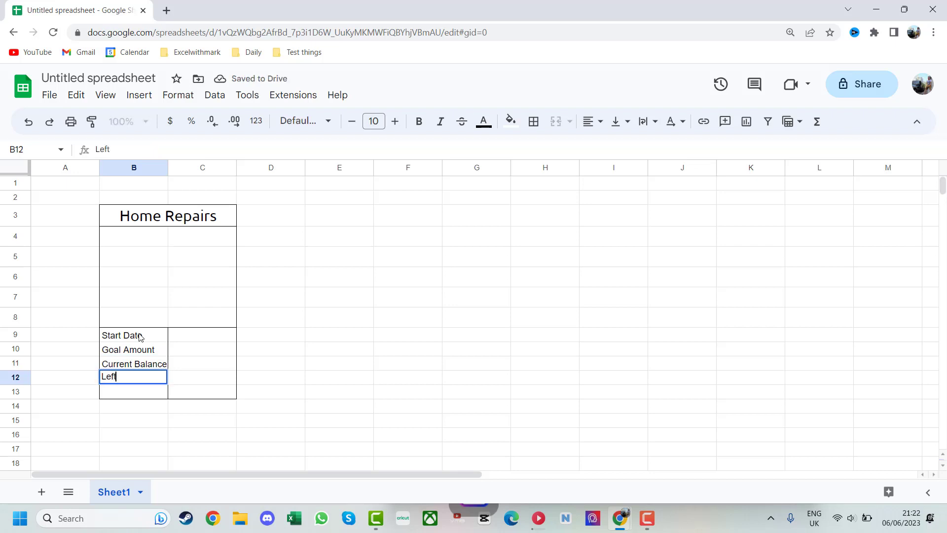
pyautogui.write(' To Save')
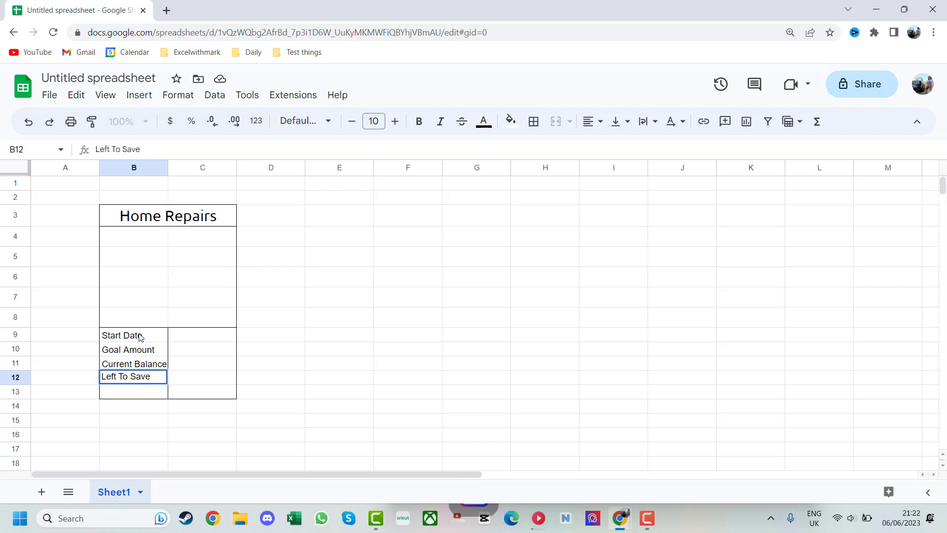
pyautogui.press('Return')
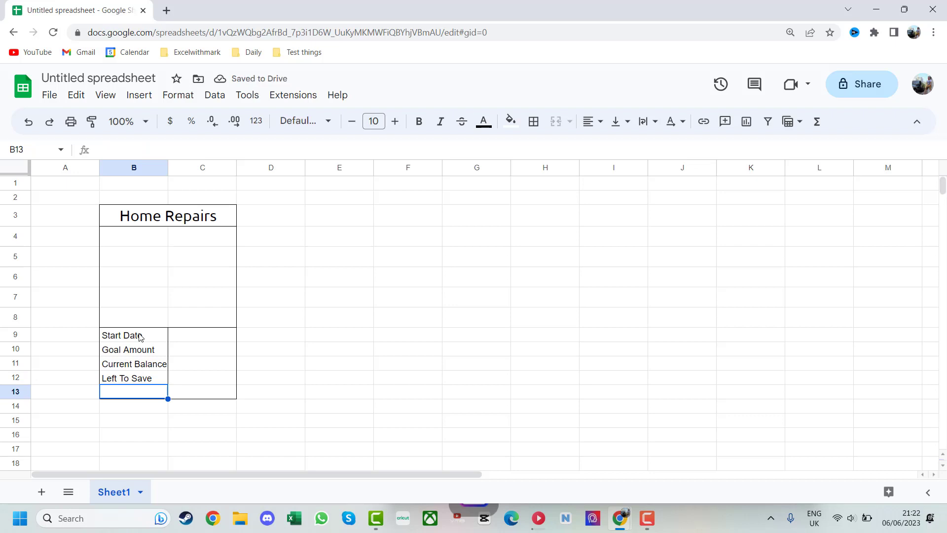
# Enter the label "Starting Amount" in B13.
pyautogui.write('Starting AMount')
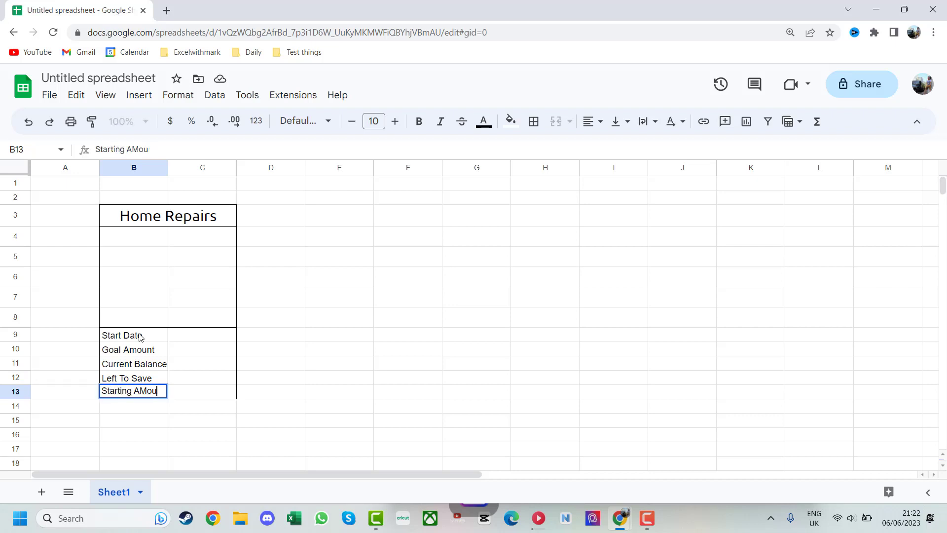
pyautogui.press('BackSpace')
pyautogui.press('BackSpace')
pyautogui.press('BackSpace')
pyautogui.write('mou')
pyautogui.press('Return')
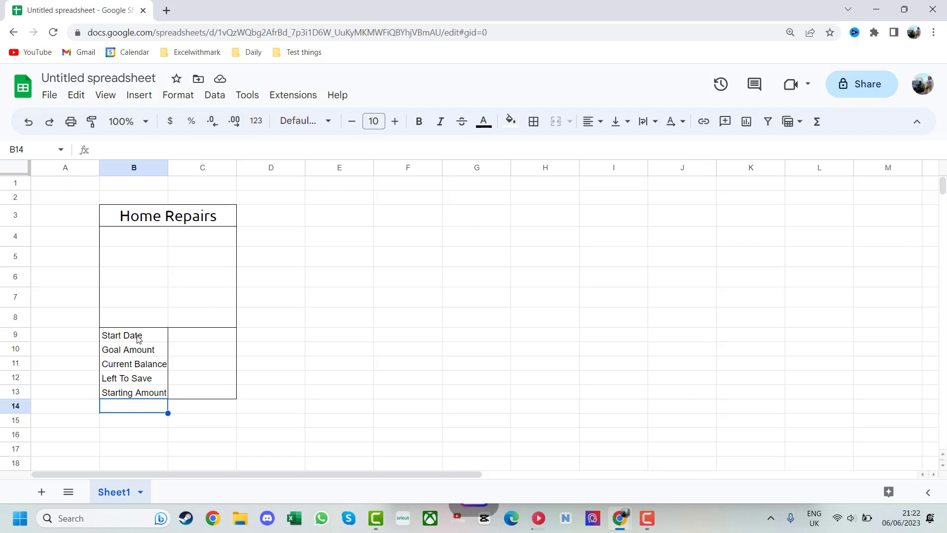
# Centre the contents of cells B9:C13 horizontally.
pyautogui.moveTo(139, 338); pyautogui.dragTo(191, 392)
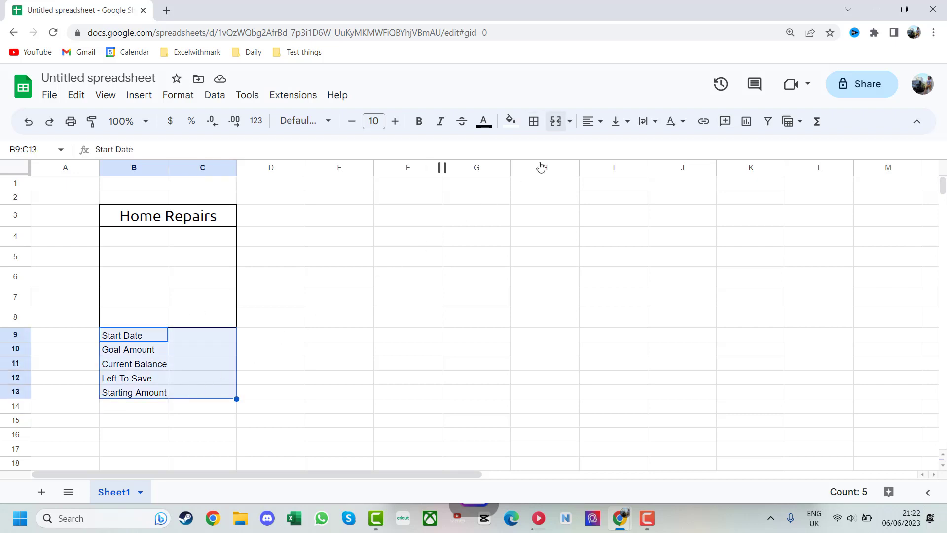
pyautogui.click(599, 122)
pyautogui.click(615, 148)
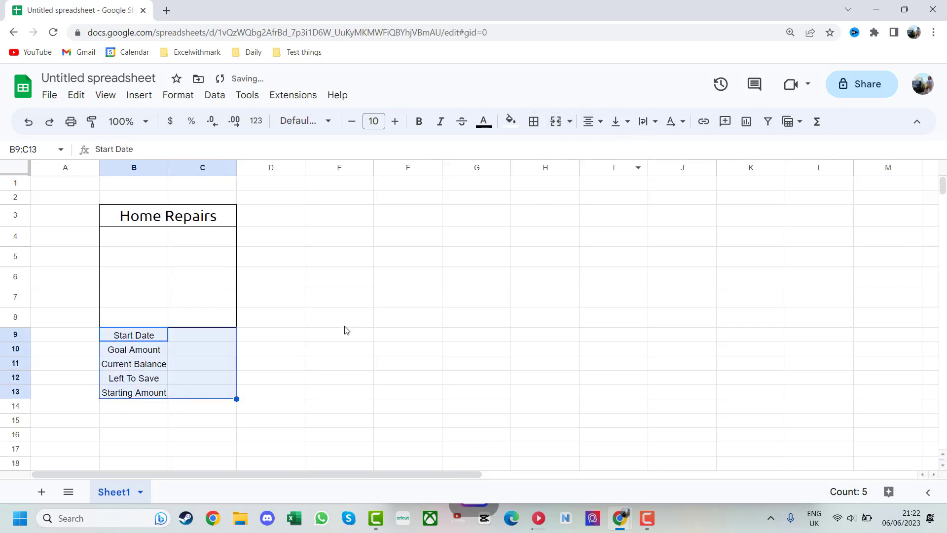
pyautogui.click(283, 368)
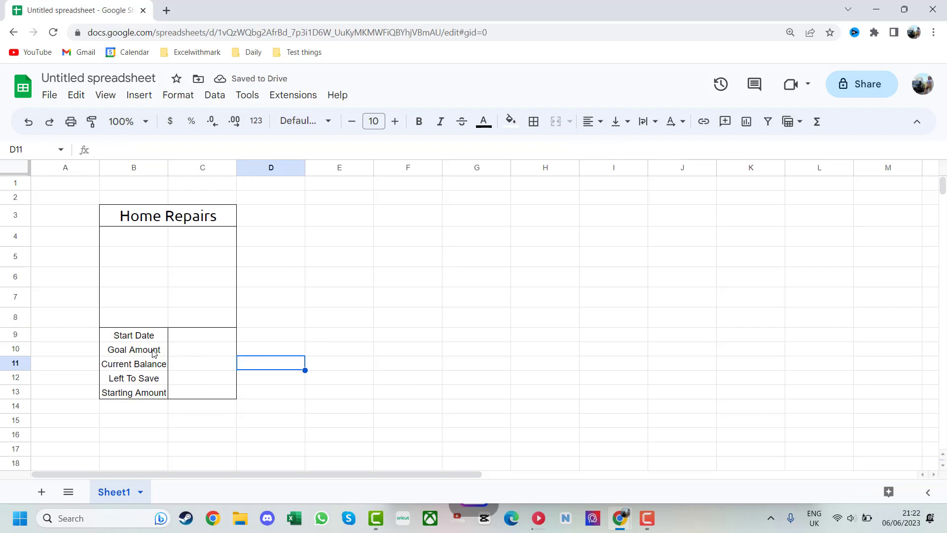
# Set the width of columns B and C to 120 pixels.
pyautogui.moveTo(169, 168); pyautogui.dragTo(176, 168)
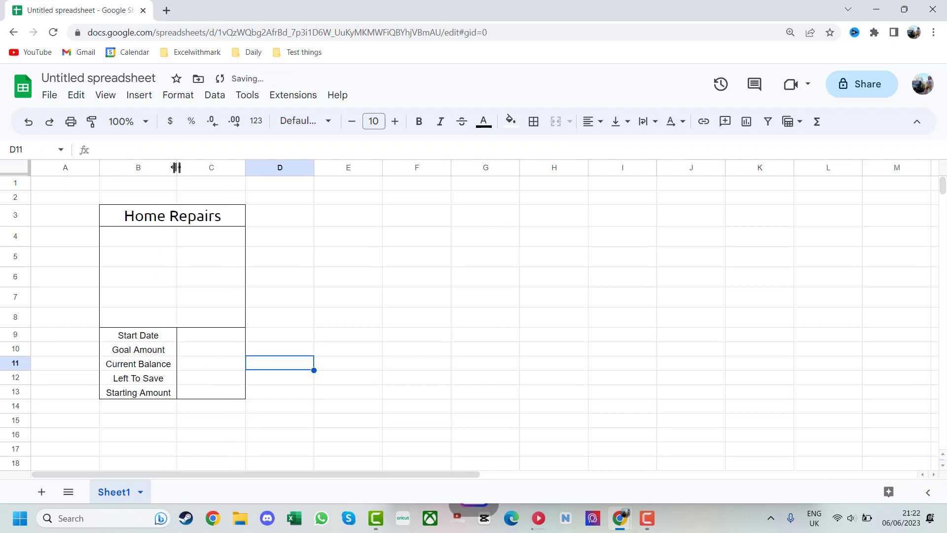
pyautogui.moveTo(245, 168); pyautogui.dragTo(262, 168)
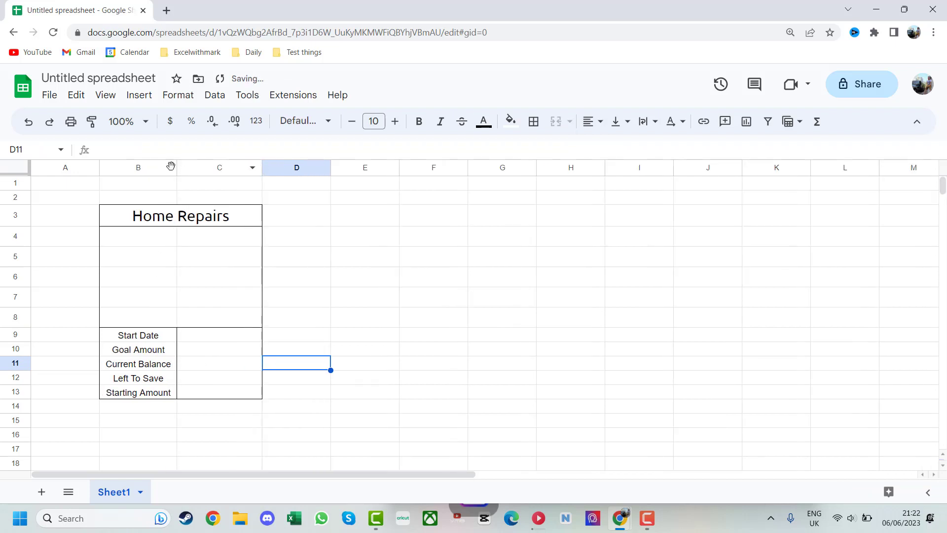
pyautogui.click(148, 167)
pyautogui.keyDown('shift'); pyautogui.click(205, 167); pyautogui.keyUp('shift')
pyautogui.rightClick(205, 167)
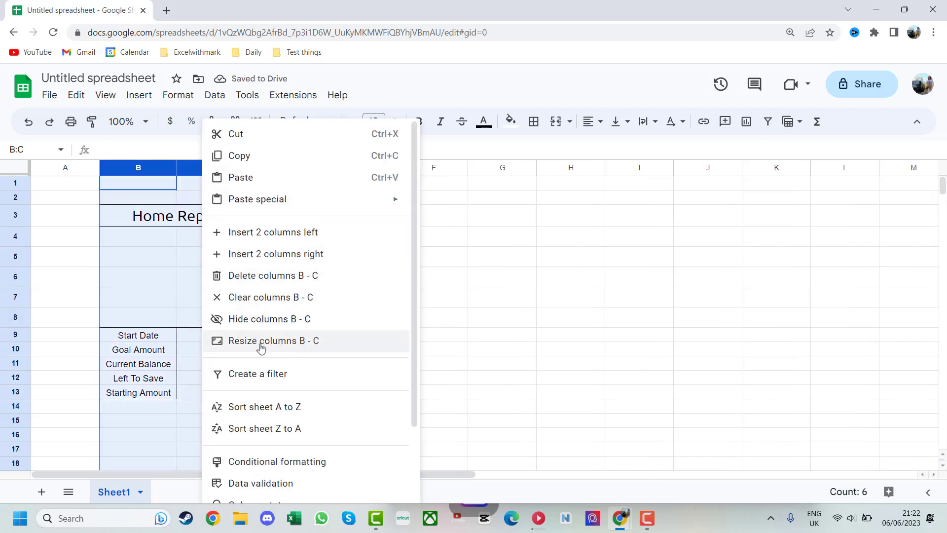
pyautogui.click(262, 345)
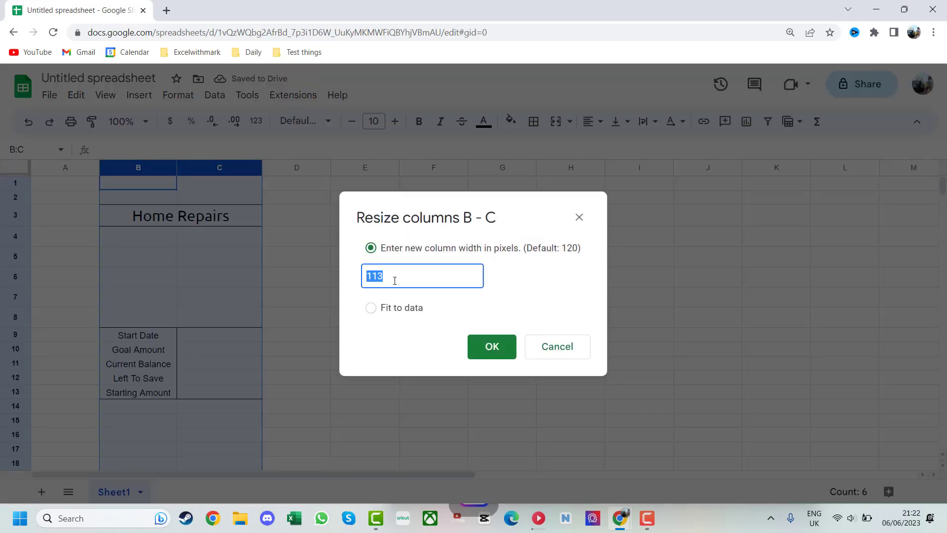
pyautogui.write('120')
pyautogui.press('Return')
pyautogui.click(350, 348)
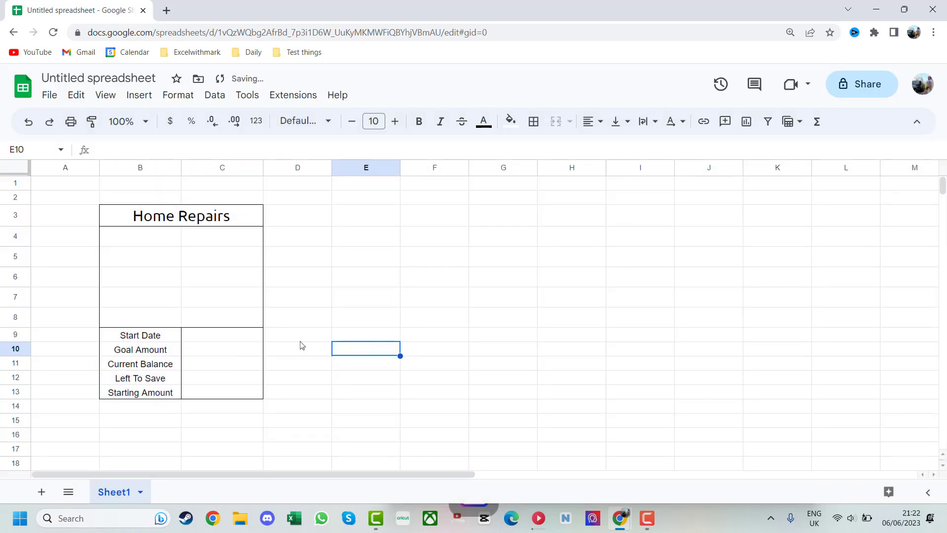
# Enter the start date 6/6/23 in C9 and the goal amount 1000 in C10.
pyautogui.click(220, 339)
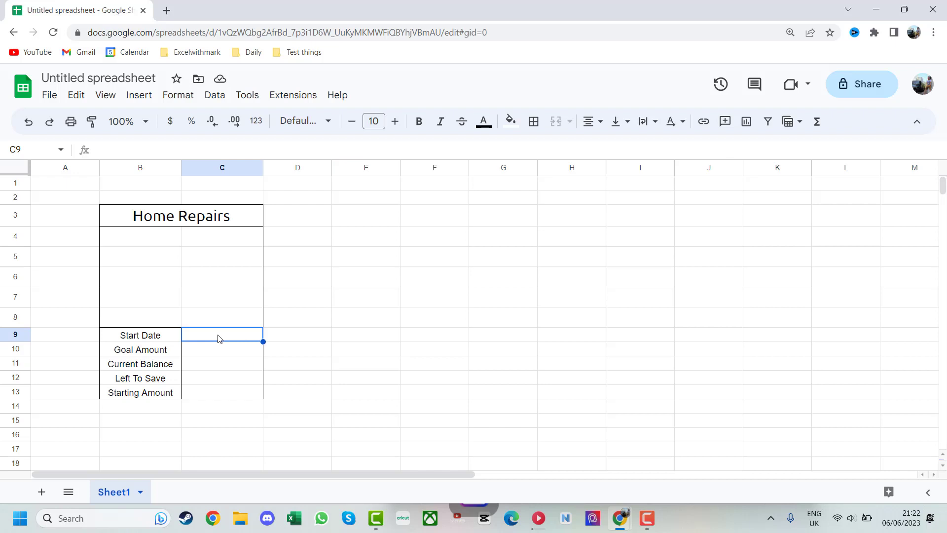
pyautogui.write('6/6/')
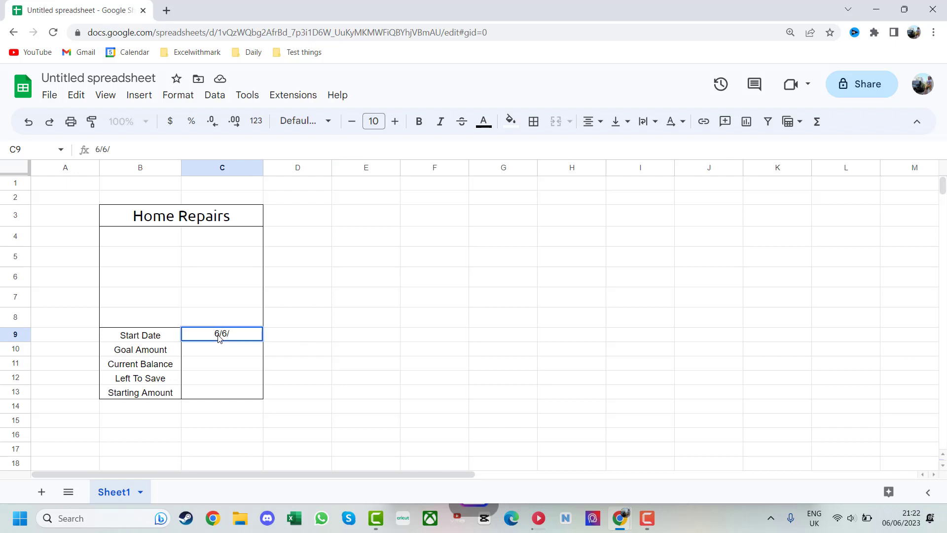
pyautogui.write('23')
pyautogui.press('Return')
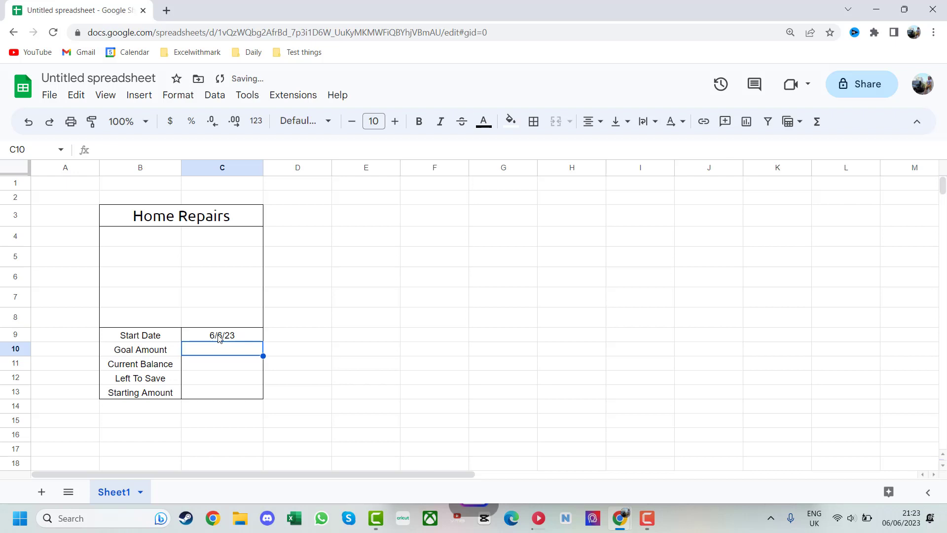
pyautogui.write('1000')
pyautogui.press('Return')
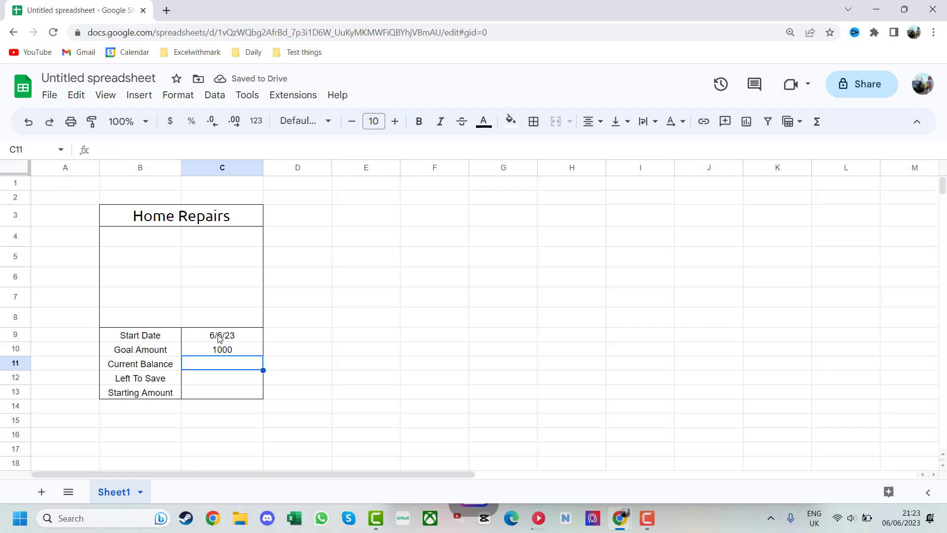
# Enter the heading "Deposits" in cell B15, below the savings fields.
pyautogui.scroll(-1, 175, 363)
pyautogui.click(146, 376)
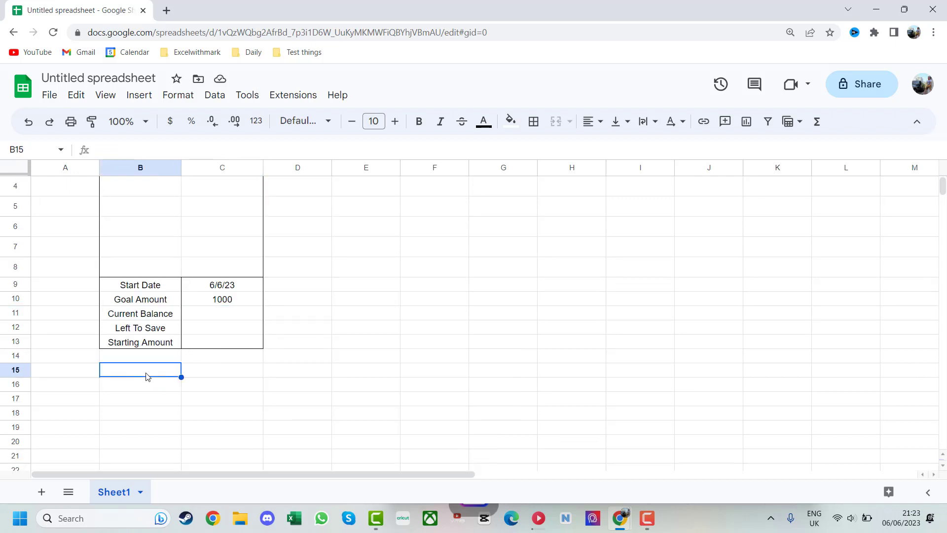
pyautogui.write('Depo')
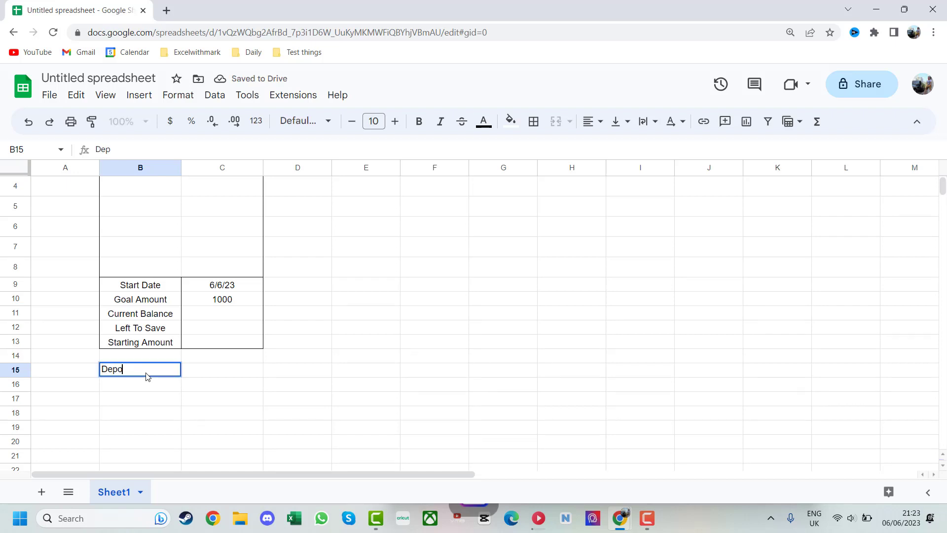
pyautogui.write('sits')
# Add an outer border around B15:C15 and set its font size to 14.
pyautogui.moveTo(204, 377); pyautogui.dragTo(165, 377)
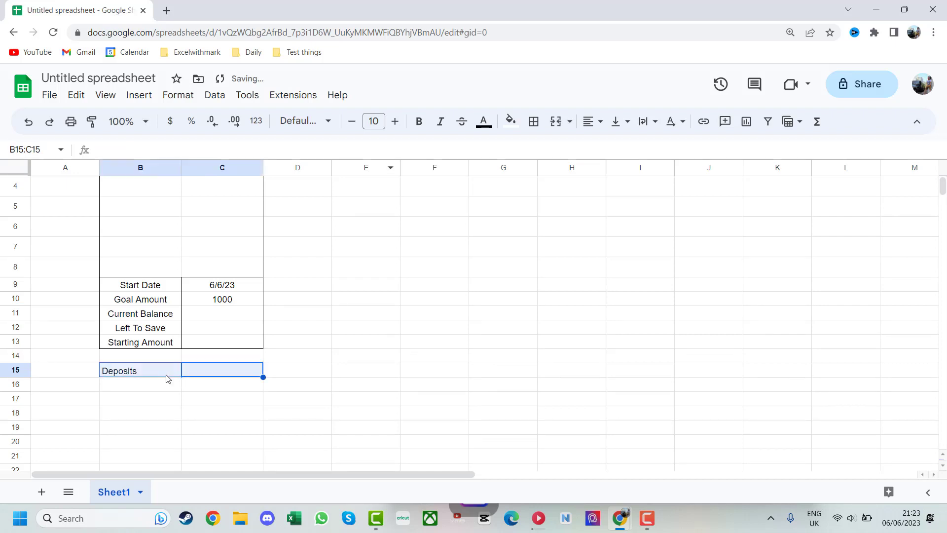
pyautogui.click(534, 121)
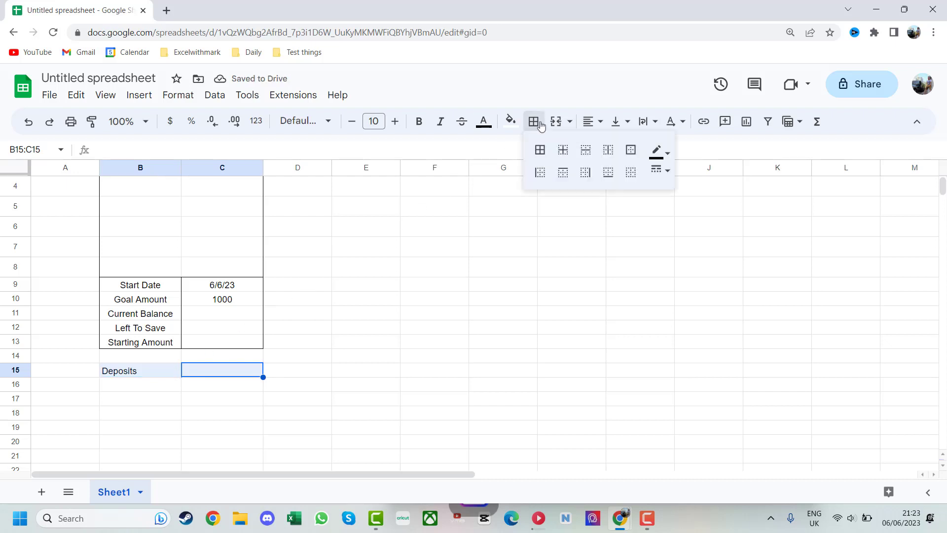
pyautogui.click(630, 150)
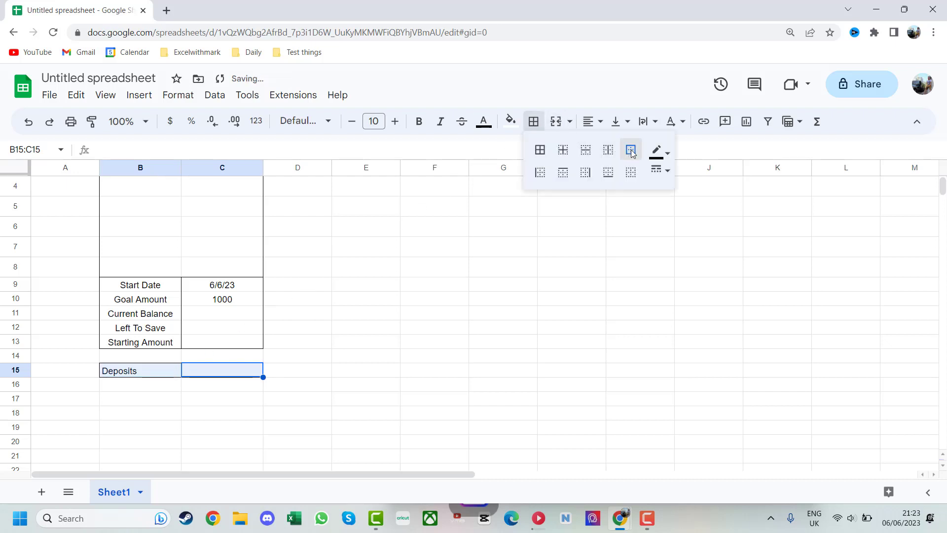
pyautogui.click(395, 121)
pyautogui.click(395, 121)
pyautogui.click(395, 121)
pyautogui.click(395, 122)
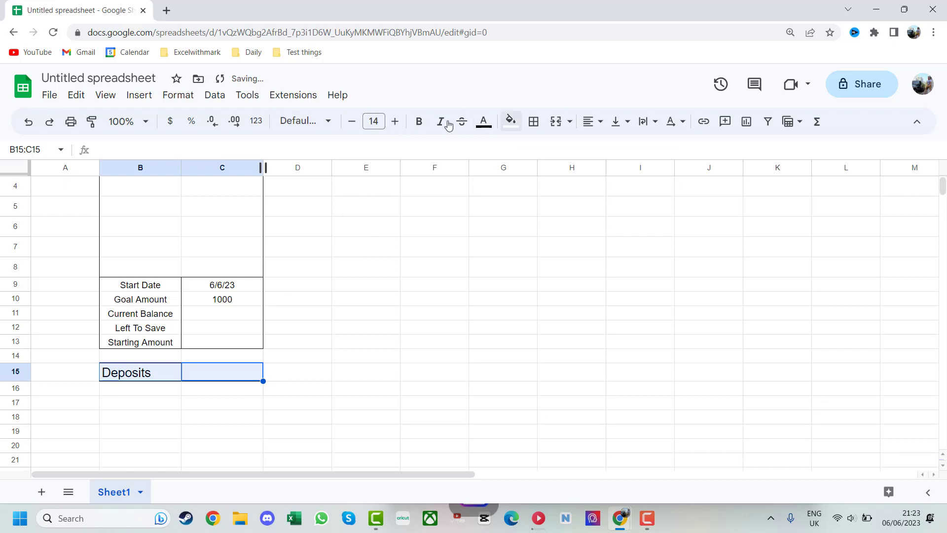
# Merge B15:C15 and centre the Deposits heading horizontally and vertically.
pyautogui.click(562, 121)
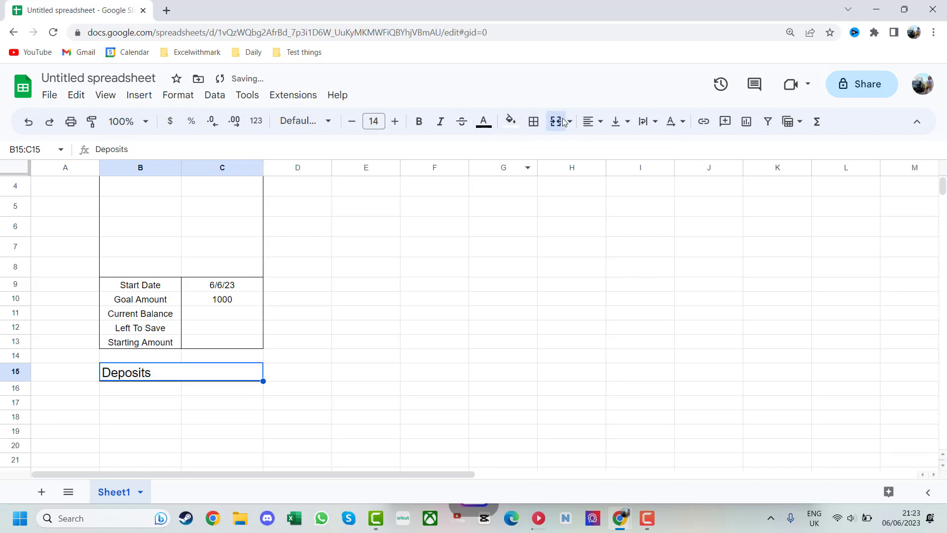
pyautogui.click(593, 121)
pyautogui.click(616, 144)
pyautogui.click(616, 121)
pyautogui.click(636, 147)
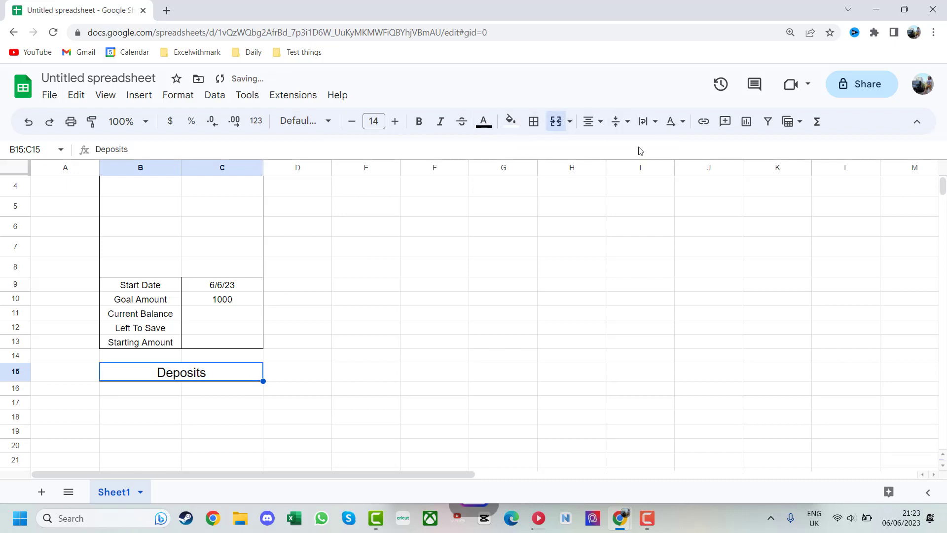
# Enter the column headings "Date" in B16 and "Amount" in C16 under Deposits.
pyautogui.click(227, 402)
pyautogui.scroll(-3, 173, 246)
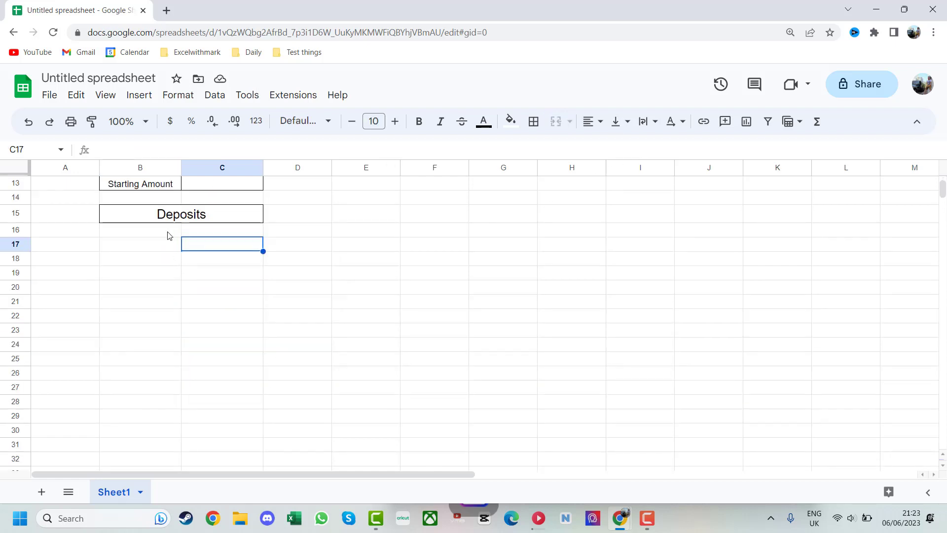
pyautogui.click(169, 235)
pyautogui.write('Date')
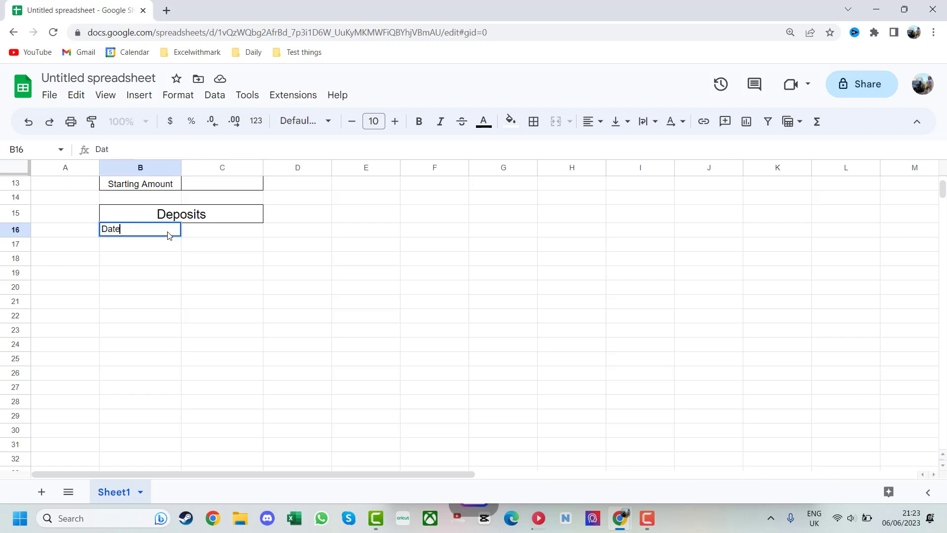
pyautogui.click(218, 230)
pyautogui.write('Amou')
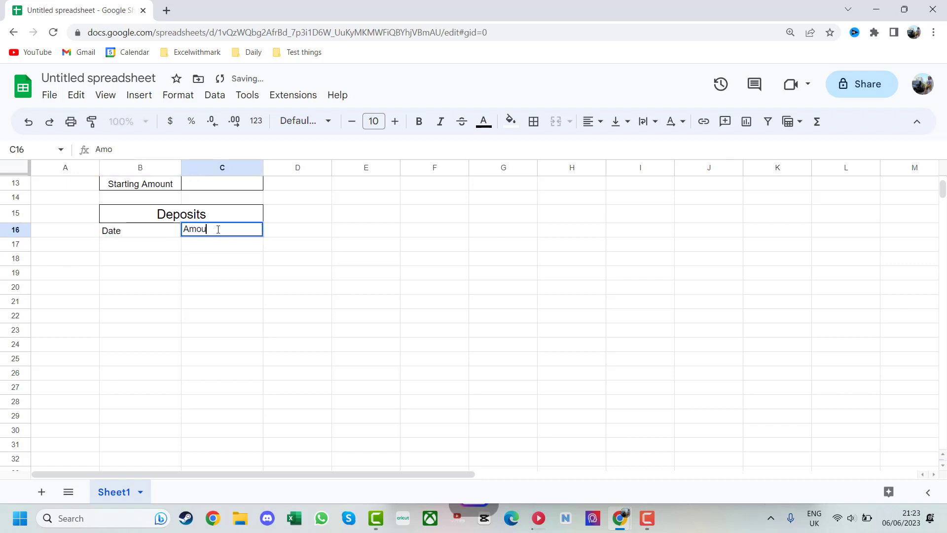
pyautogui.write('nt')
pyautogui.click(219, 261)
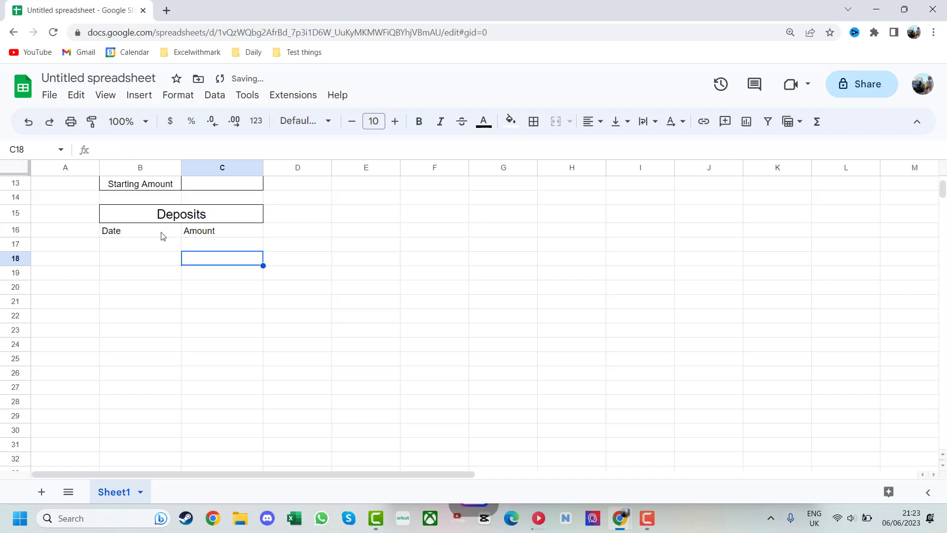
# Add an outer border around B16:C16 and centre the two headings horizontally.
pyautogui.moveTo(159, 230); pyautogui.dragTo(193, 234)
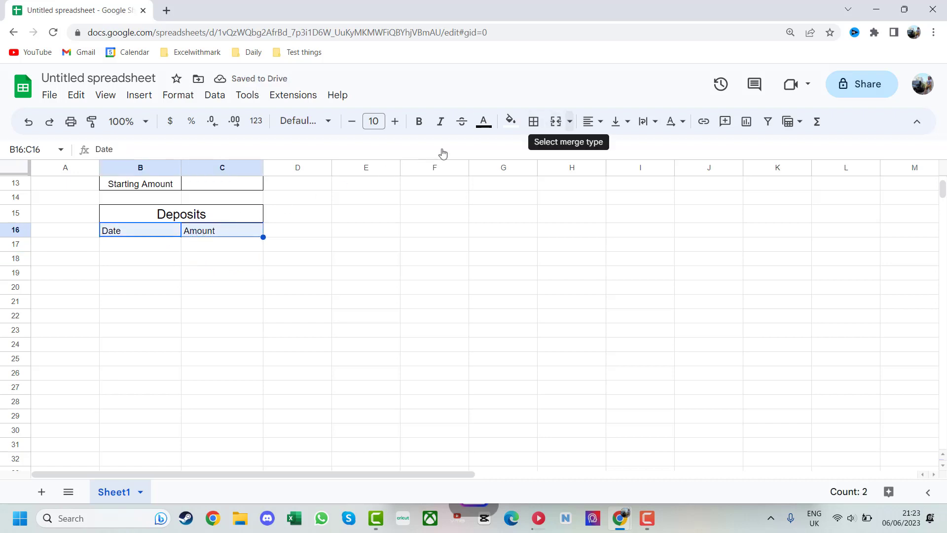
pyautogui.click(534, 122)
pyautogui.click(631, 149)
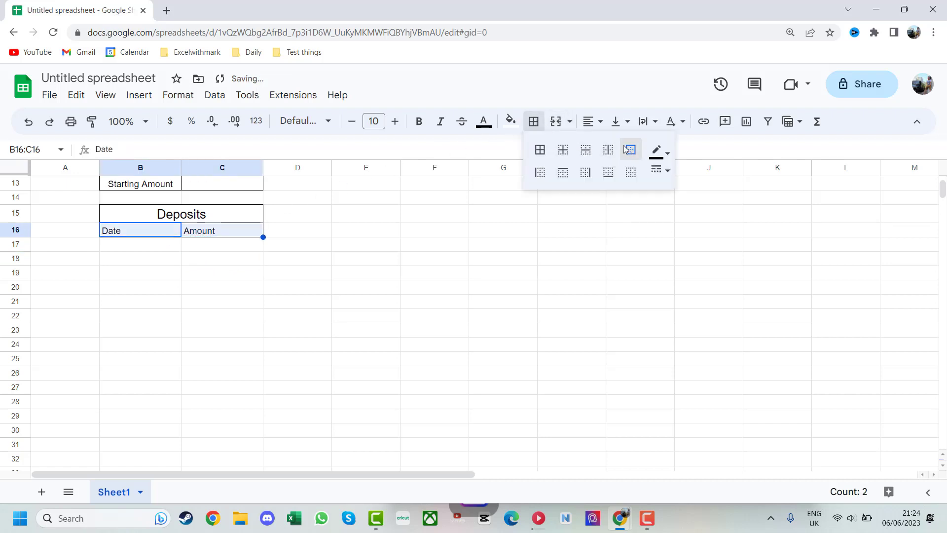
pyautogui.click(593, 122)
pyautogui.click(615, 146)
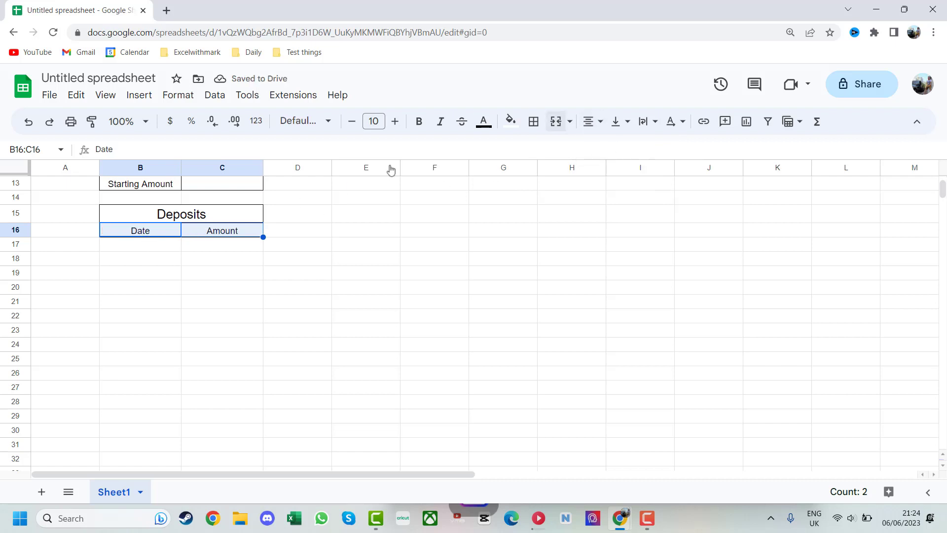
# Reapply the outer border to B16:C16 and outline the Date heading cell B16 separately.
pyautogui.click(534, 122)
pyautogui.click(631, 153)
pyautogui.click(291, 327)
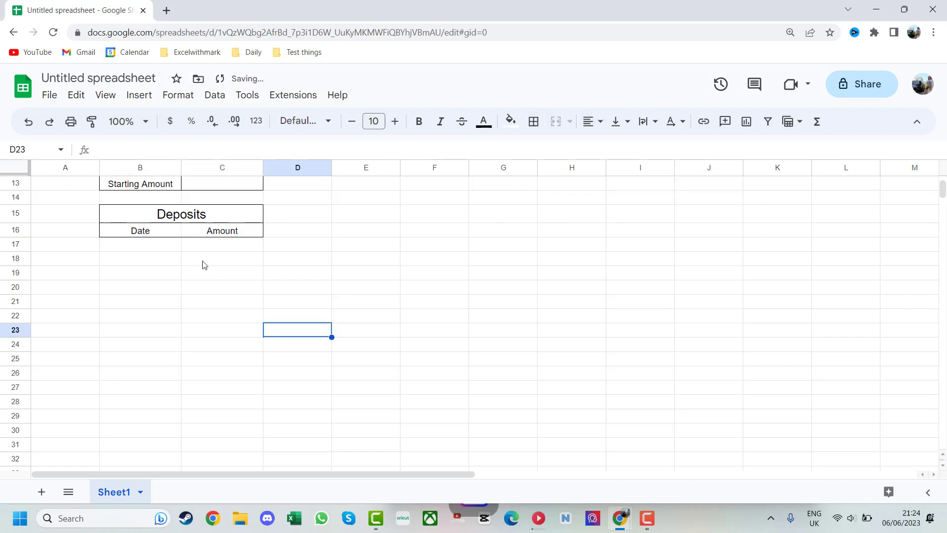
pyautogui.click(175, 234)
pyautogui.click(533, 123)
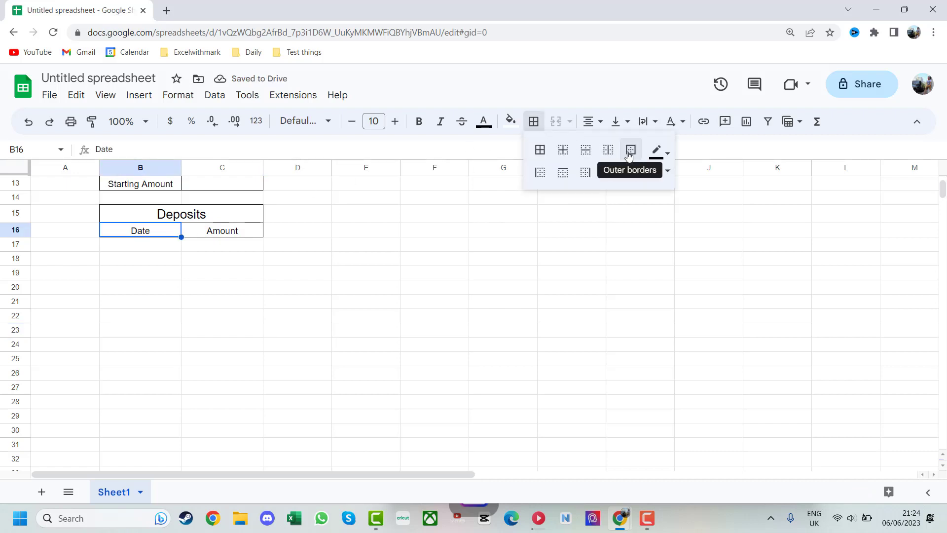
# Add outer borders around the deposit rows B17:C28 and around the Amount cells C17:C28.
pyautogui.moveTo(170, 251); pyautogui.dragTo(204, 411)
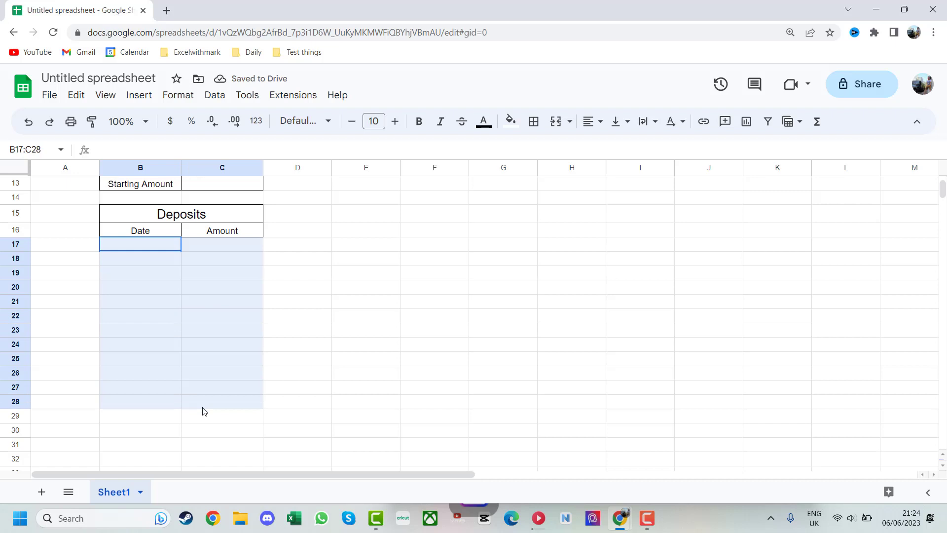
pyautogui.click(535, 124)
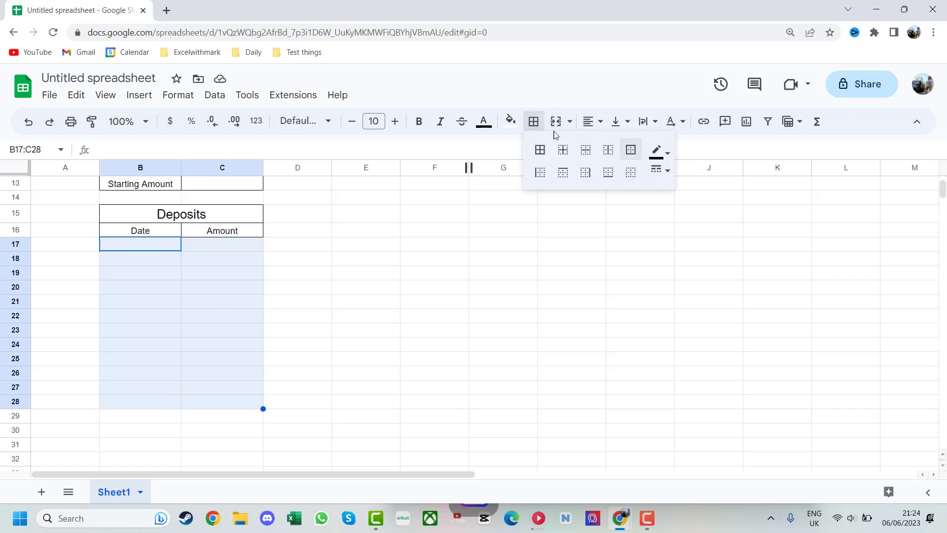
pyautogui.click(635, 157)
pyautogui.moveTo(218, 246); pyautogui.dragTo(218, 390)
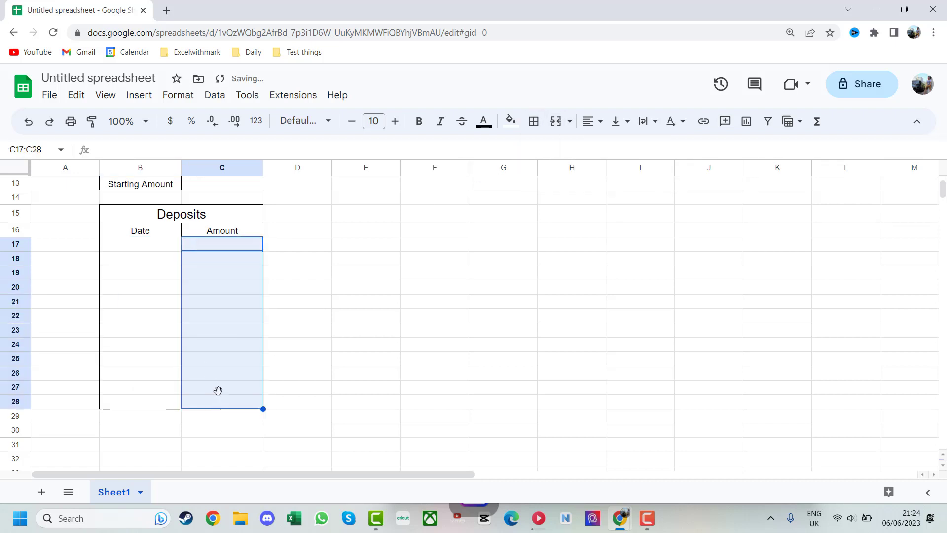
pyautogui.click(534, 122)
pyautogui.click(631, 149)
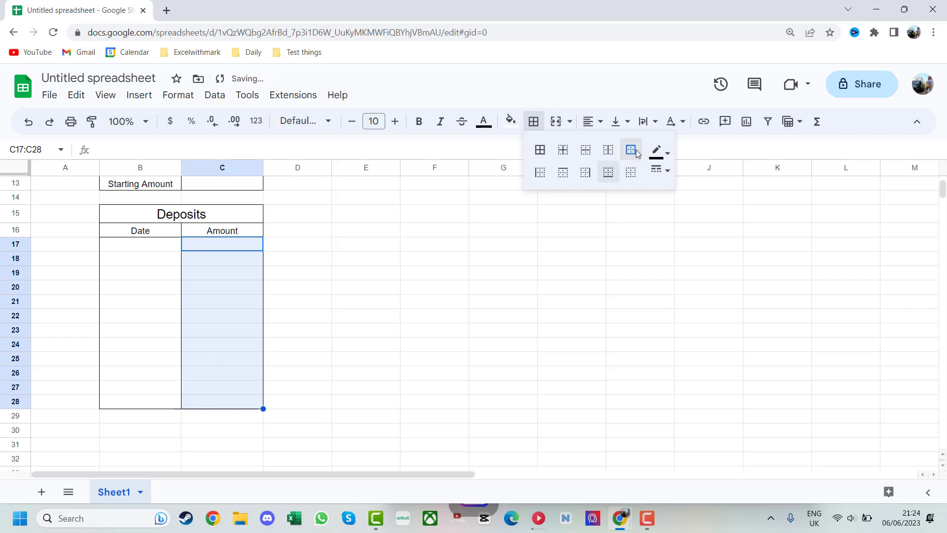
pyautogui.click(372, 351)
# Record the first deposit with the date 6/6/23 in B17 and the amount 100 in C17.
pyautogui.scroll(2, 238, 349)
pyautogui.click(153, 347)
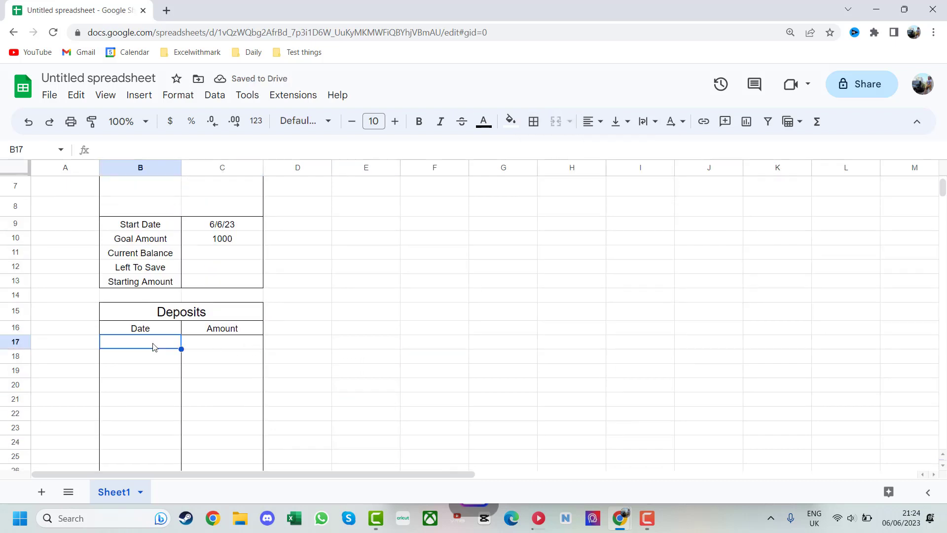
pyautogui.write('6/6/')
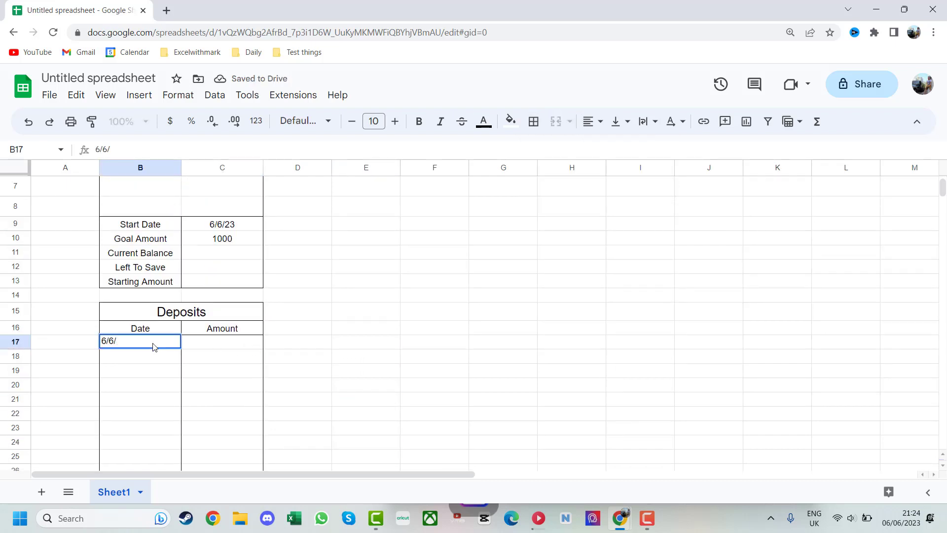
pyautogui.write('23')
pyautogui.press('Return')
pyautogui.press('Up')
pyautogui.press('Right')
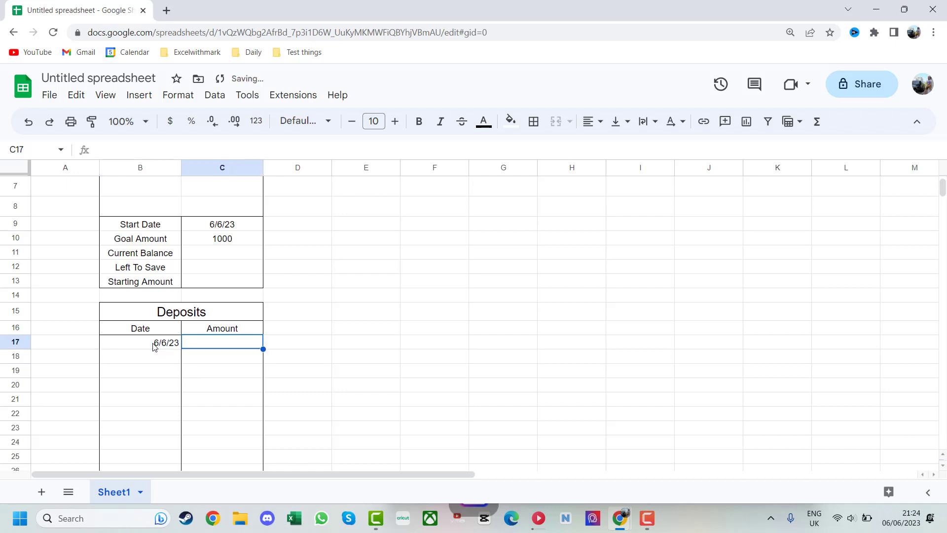
pyautogui.write('100')
pyautogui.press('Up')
# Enter 100 as the Starting Amount in C13.
pyautogui.press('Up')
pyautogui.press('Up')
pyautogui.press('Up')
pyautogui.press('Up')
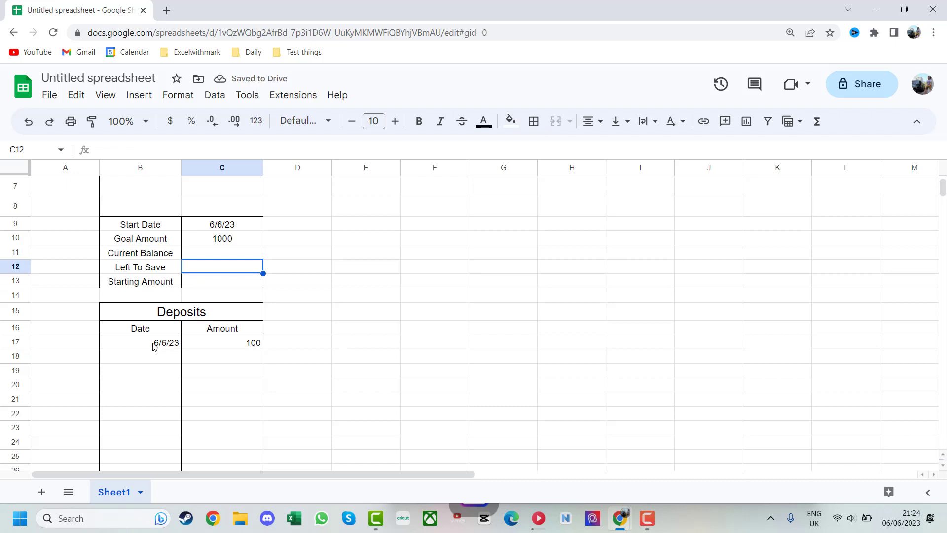
pyautogui.press('Down')
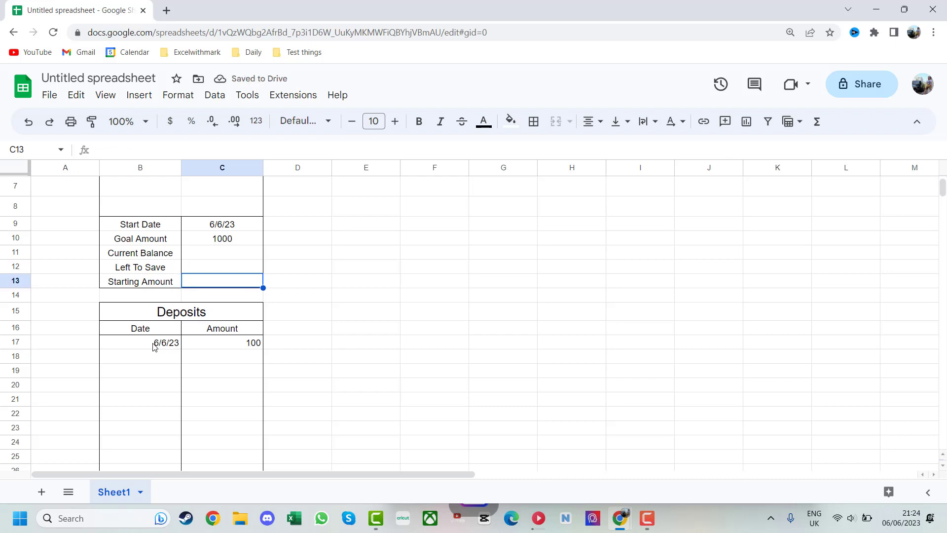
pyautogui.scroll(3, 226, 382)
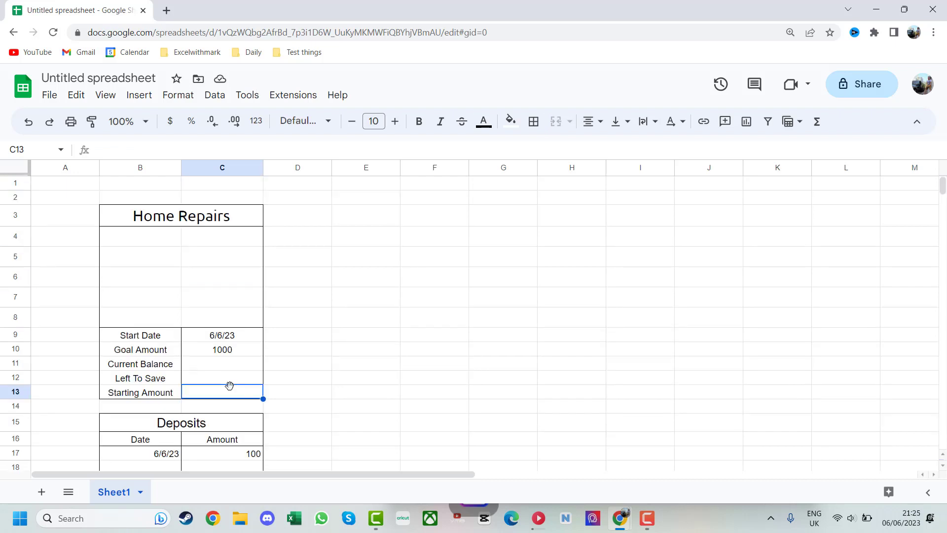
pyautogui.write('100')
pyautogui.press('Return')
# Calculate the Current Balance in C11 with a SUM of the starting amount C13 and the deposit amounts from C17 down.
pyautogui.click(228, 366)
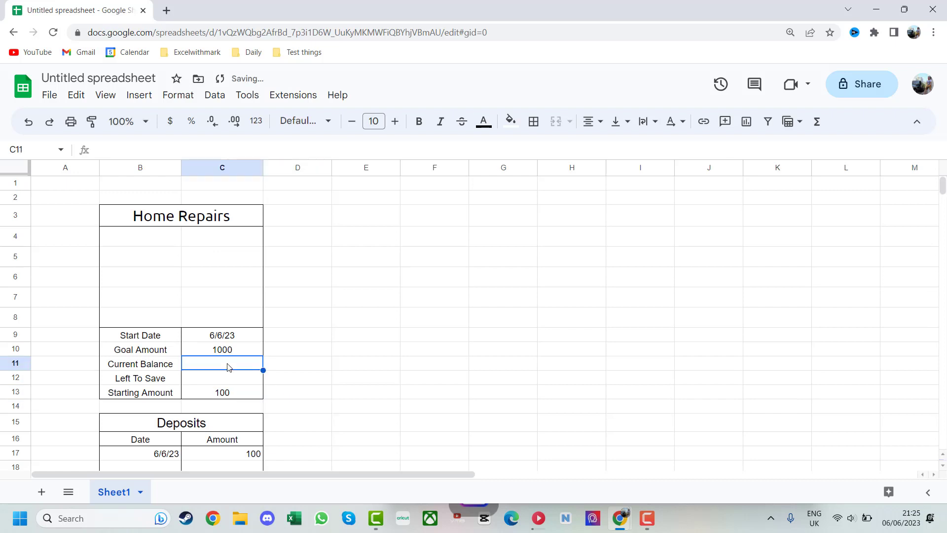
pyautogui.write('=sum')
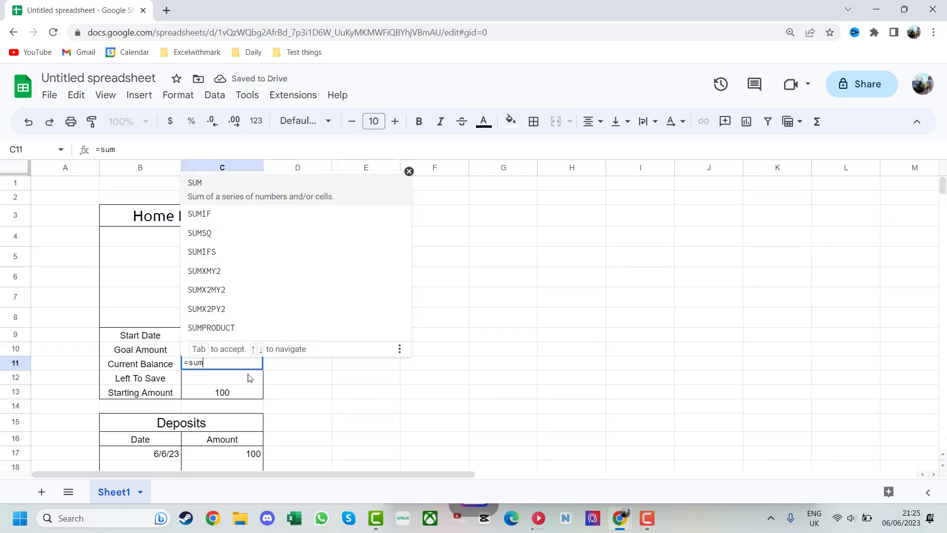
pyautogui.press('Tab')
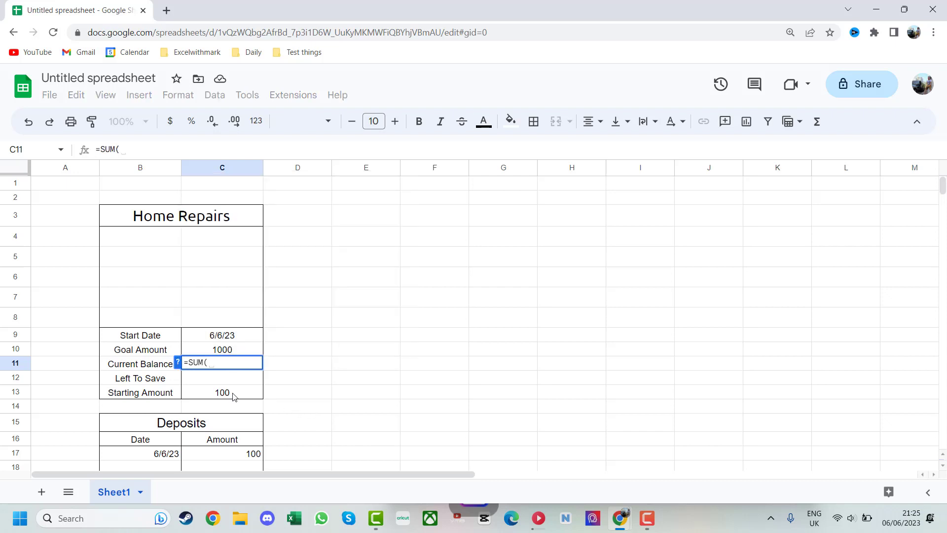
pyautogui.click(233, 397)
pyautogui.write(',')
pyautogui.scroll(-2, 254, 355)
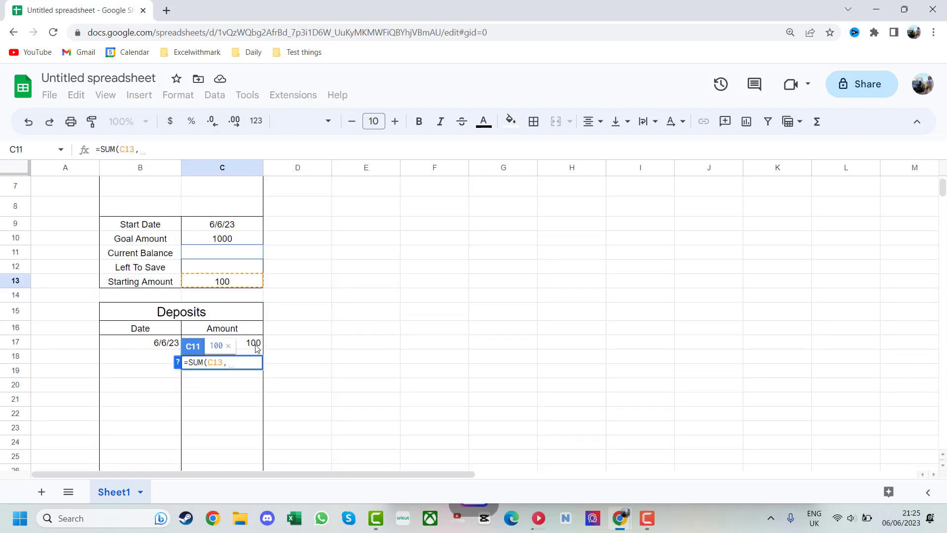
pyautogui.moveTo(257, 348); pyautogui.dragTo(245, 278)
pyautogui.press('Return')
pyautogui.scroll(5, 334, 306)
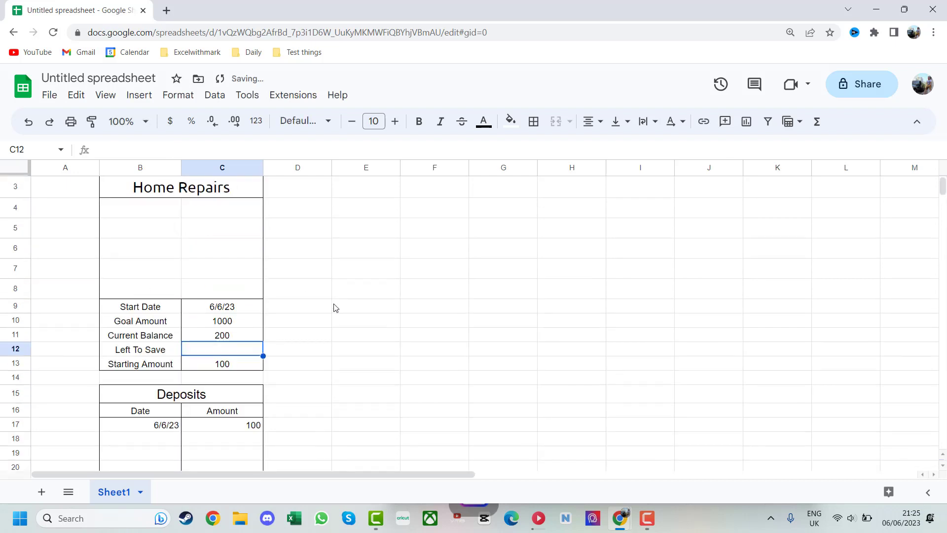
# Calculate Left To Save in C12 with the formula =C10-C11.
pyautogui.scroll(-1, 334, 306)
pyautogui.scroll(-1, 334, 307)
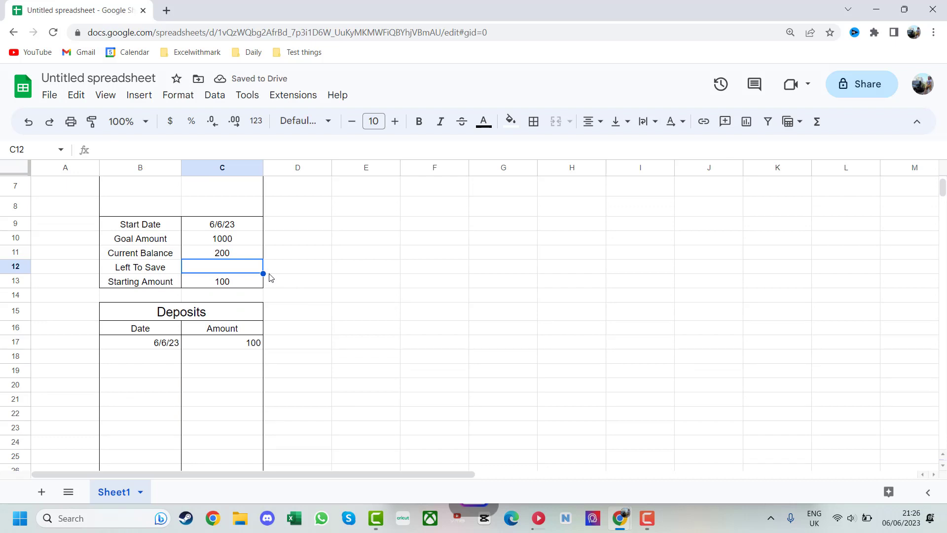
pyautogui.write('=')
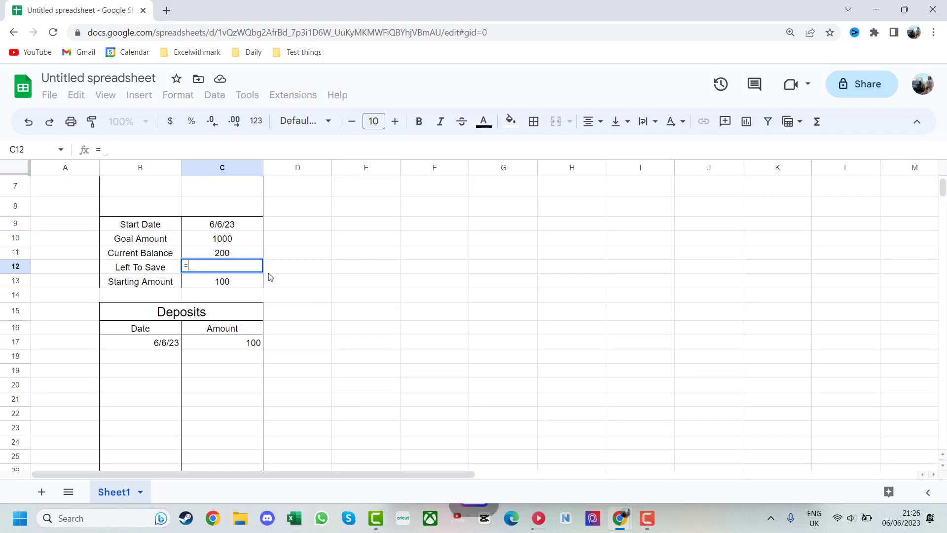
pyautogui.click(230, 239)
pyautogui.write('-')
pyautogui.click(240, 257)
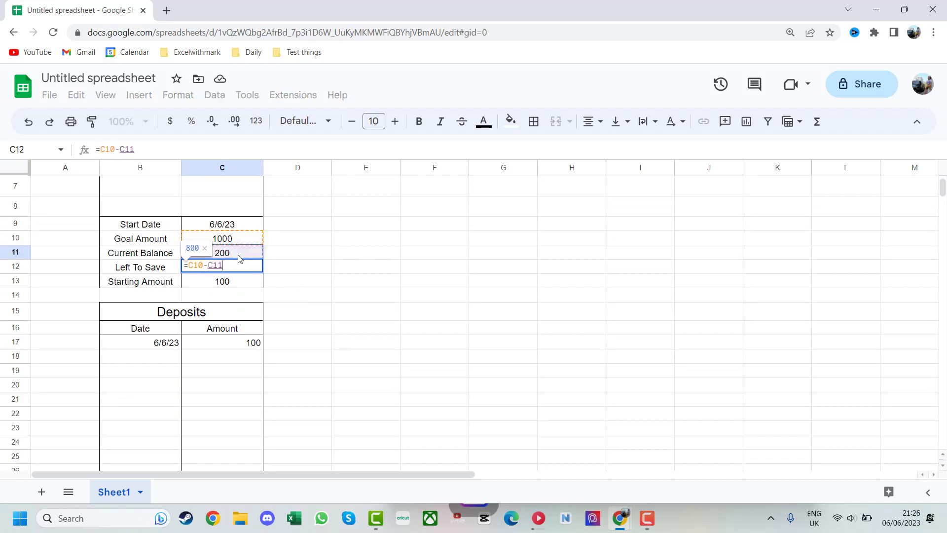
pyautogui.press('Return')
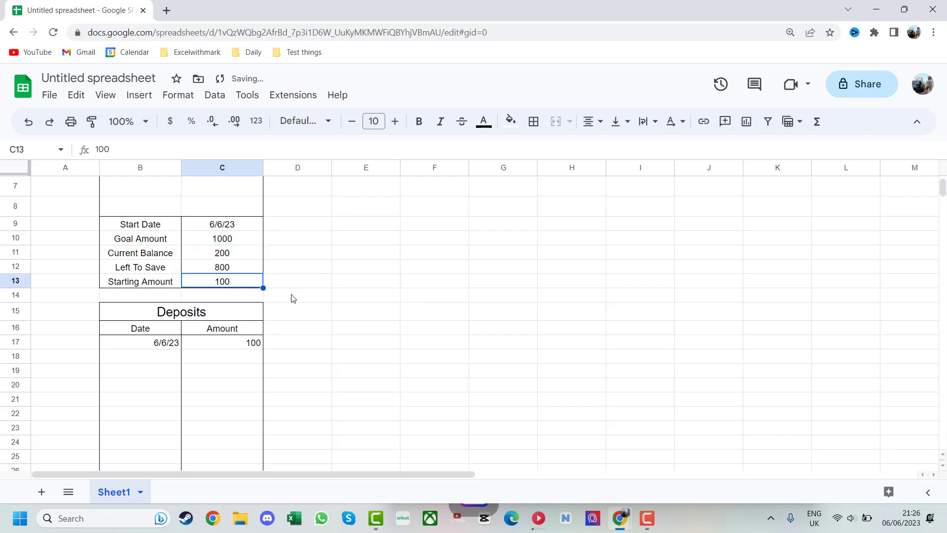
# Calculate the saved percentage in B14 by dividing the current balance by the goal amount, =C11/C10.
pyautogui.scroll(3, 291, 298)
pyautogui.press('Down')
pyautogui.press('Left')
pyautogui.write('=')
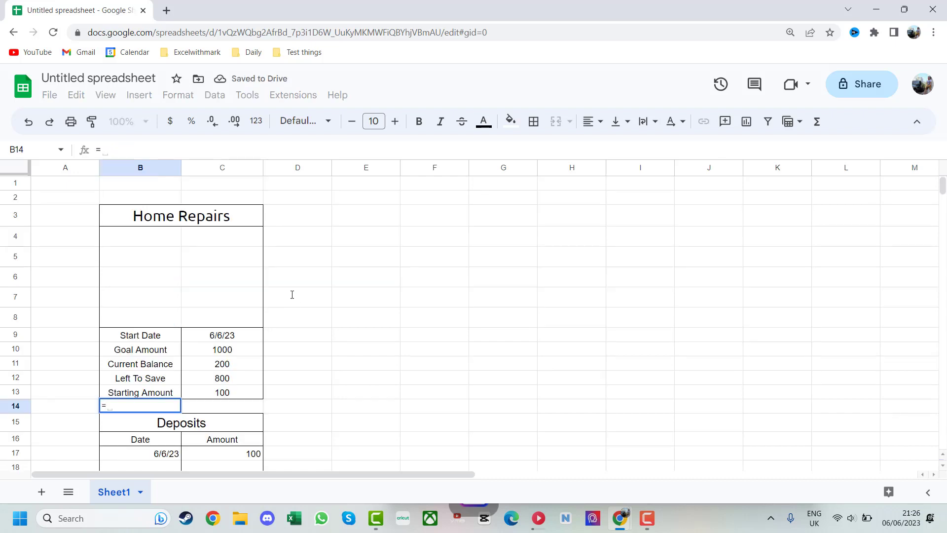
pyautogui.click(222, 366)
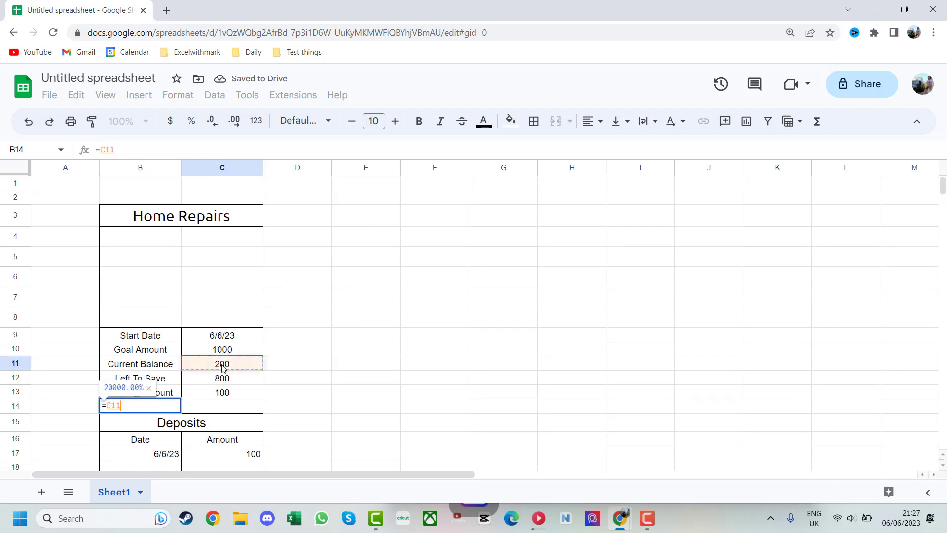
pyautogui.write('/')
pyautogui.click(230, 351)
pyautogui.press('Return')
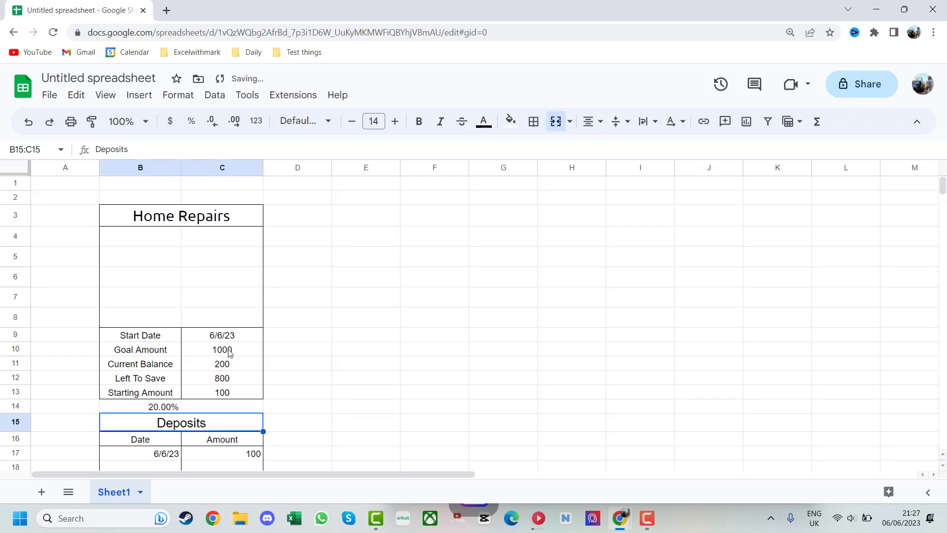
# Calculate the remaining percentage in C14 by subtracting B14 from 1.
pyautogui.click(232, 408)
pyautogui.write('=')
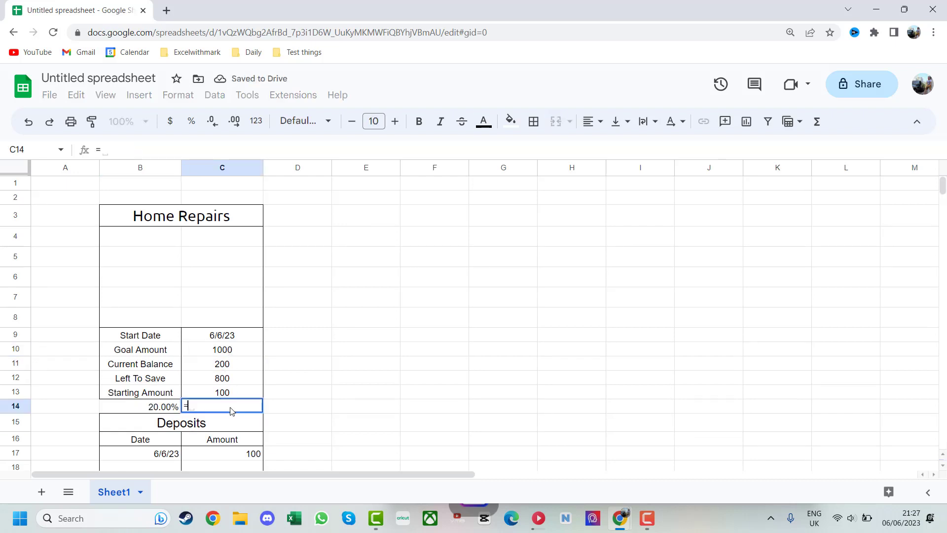
pyautogui.write('1')
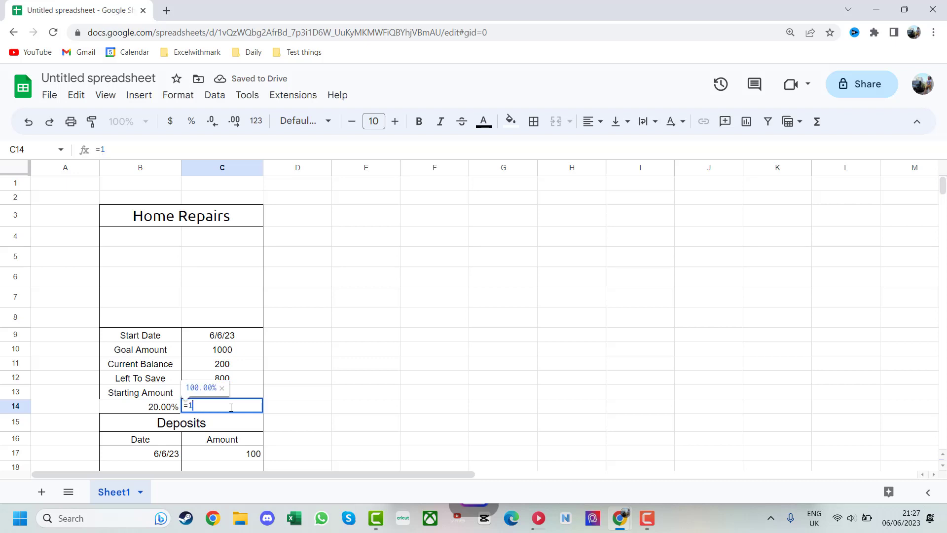
pyautogui.write('-')
pyautogui.click(166, 408)
pyautogui.press('Return')
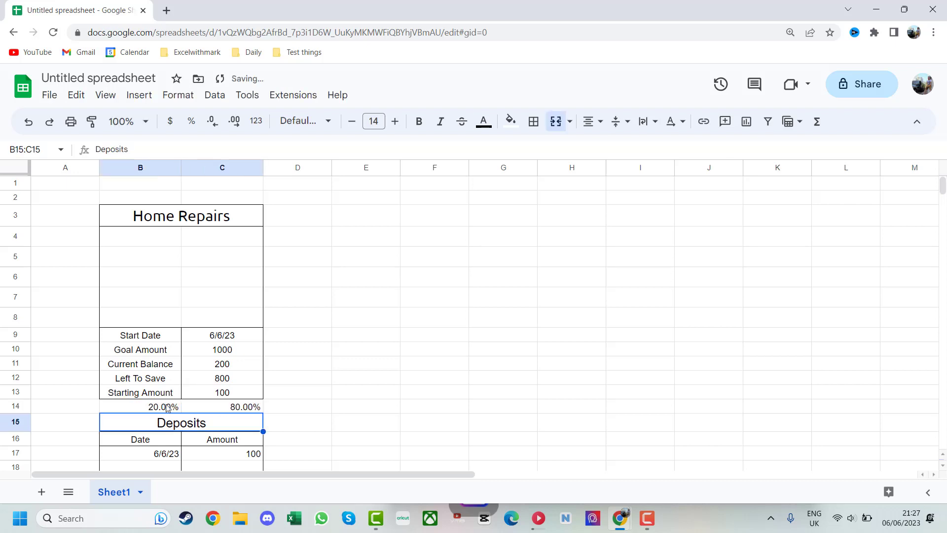
pyautogui.click(291, 397)
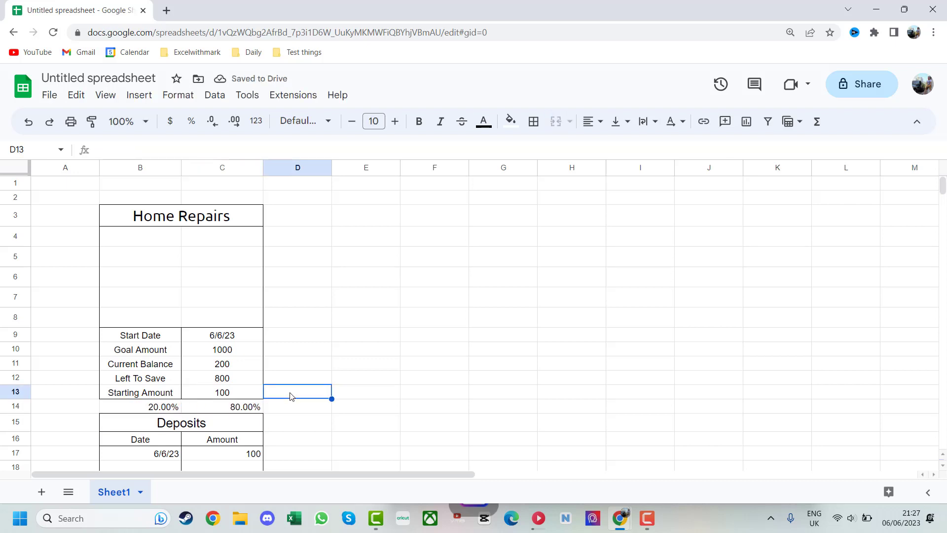
# Insert a doughnut chart of the percentages in B14:C14, with rows and columns switched.
pyautogui.moveTo(174, 409); pyautogui.dragTo(198, 413)
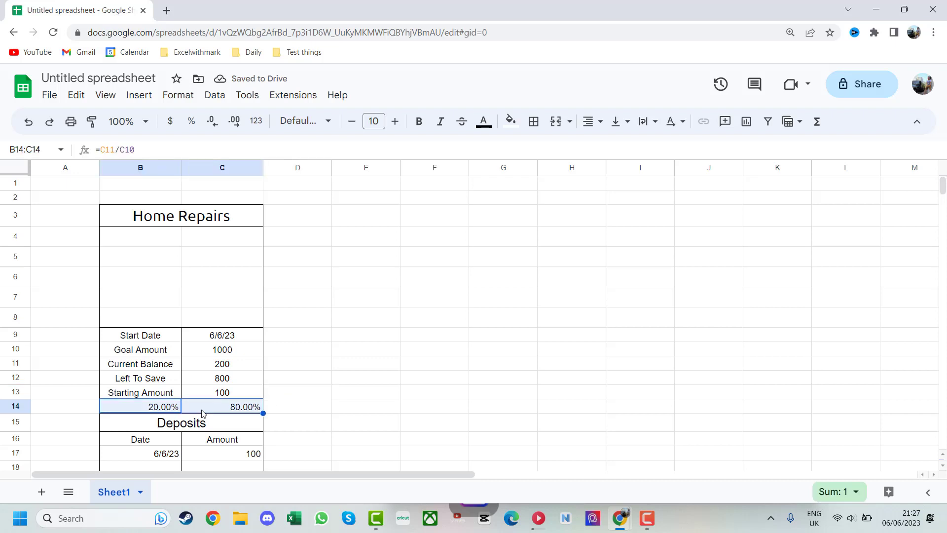
pyautogui.click(141, 95)
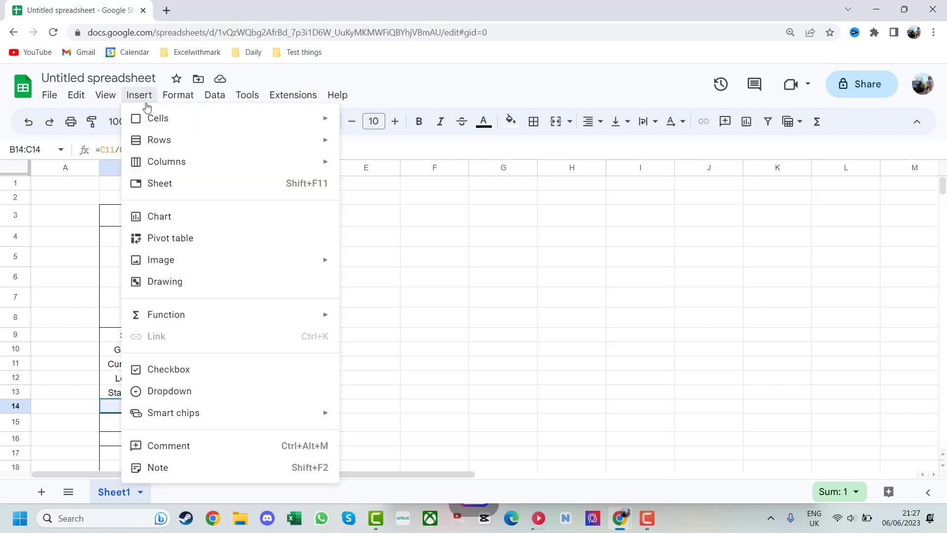
pyautogui.click(196, 215)
pyautogui.click(820, 218)
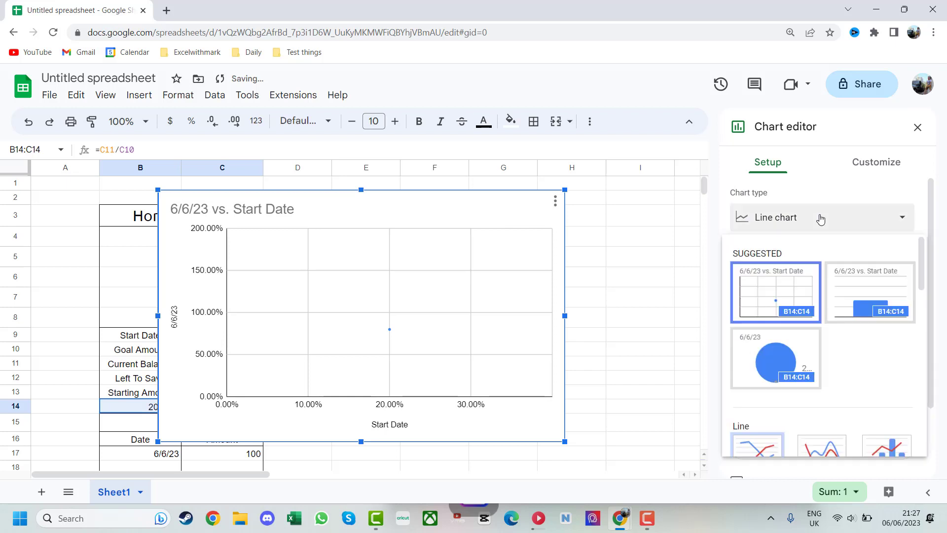
pyautogui.scroll(-10, 820, 217)
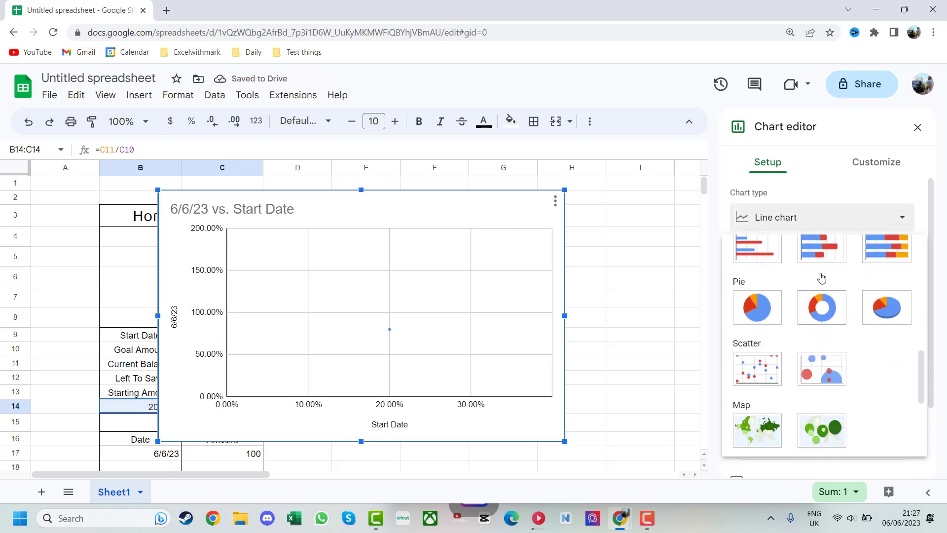
pyautogui.click(821, 309)
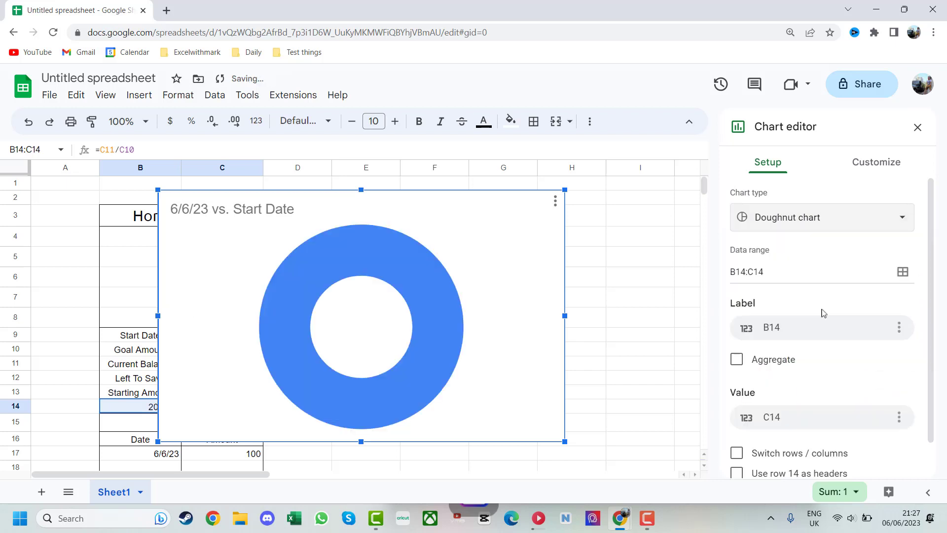
pyautogui.click(778, 459)
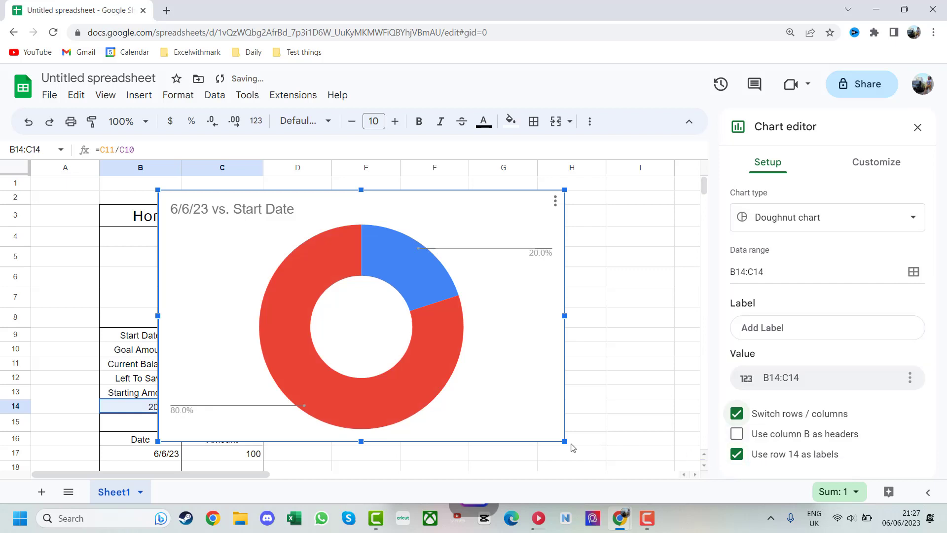
# Shrink the doughnut chart to about half its size and delete its title.
pyautogui.moveTo(567, 443); pyautogui.dragTo(354, 279)
pyautogui.doubleClick(261, 205)
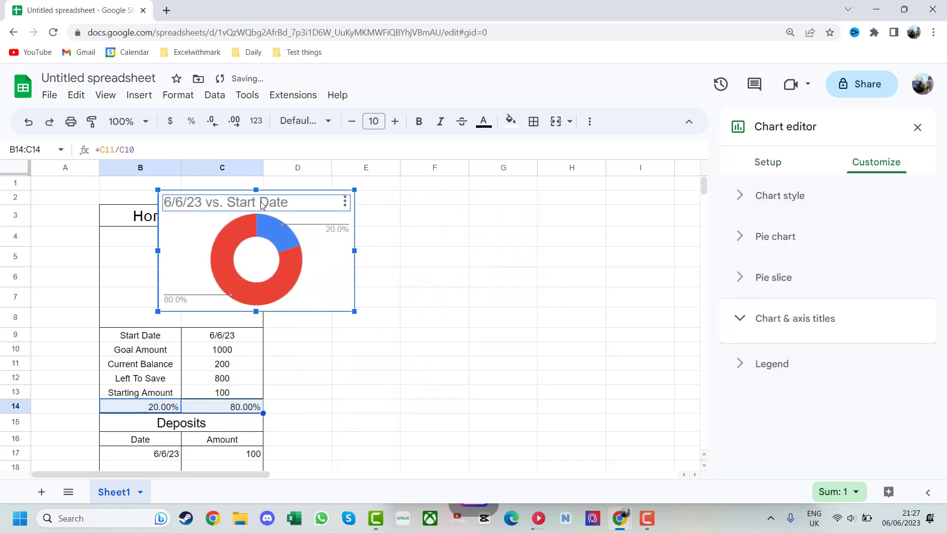
pyautogui.press('Delete')
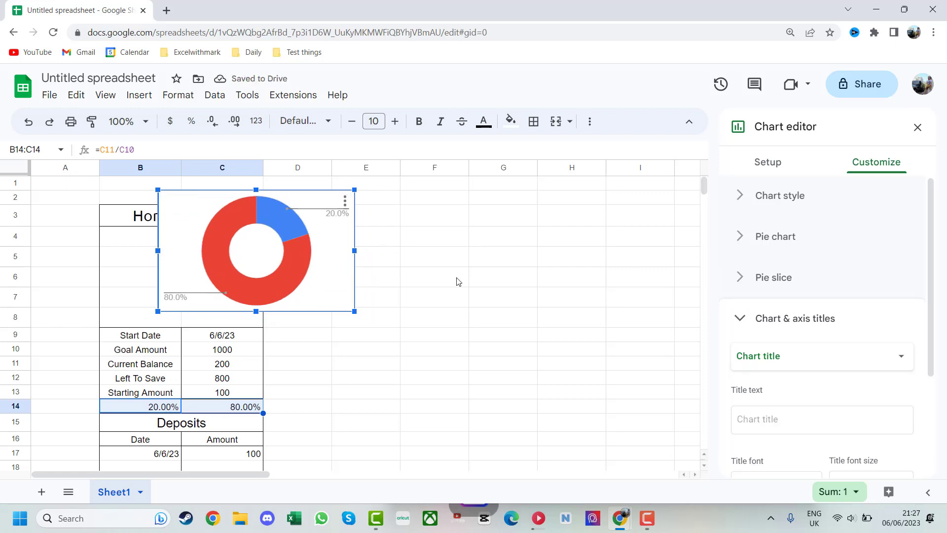
# Remove the legend with its percentage labels from the doughnut chart.
pyautogui.scroll(-3, 795, 316)
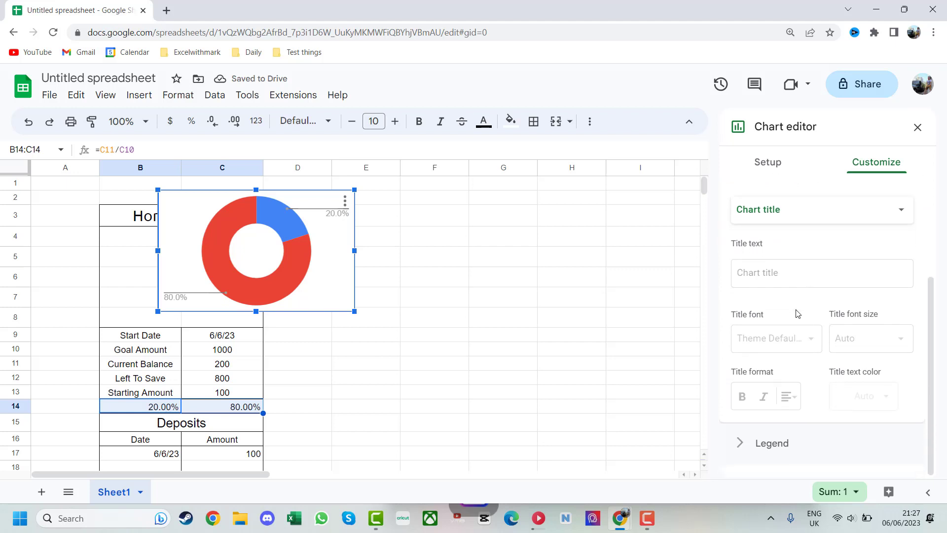
pyautogui.click(740, 443)
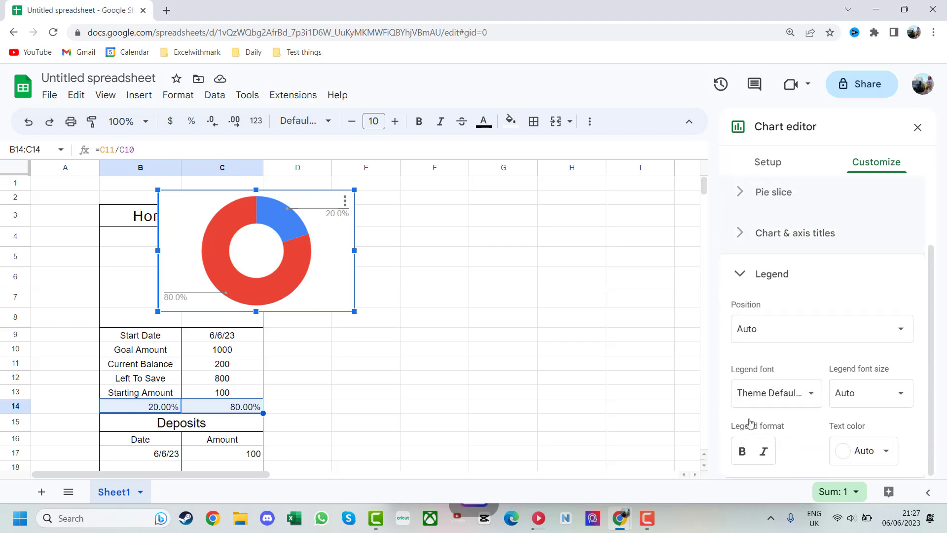
pyautogui.click(780, 335)
pyautogui.click(769, 174)
pyautogui.click(414, 312)
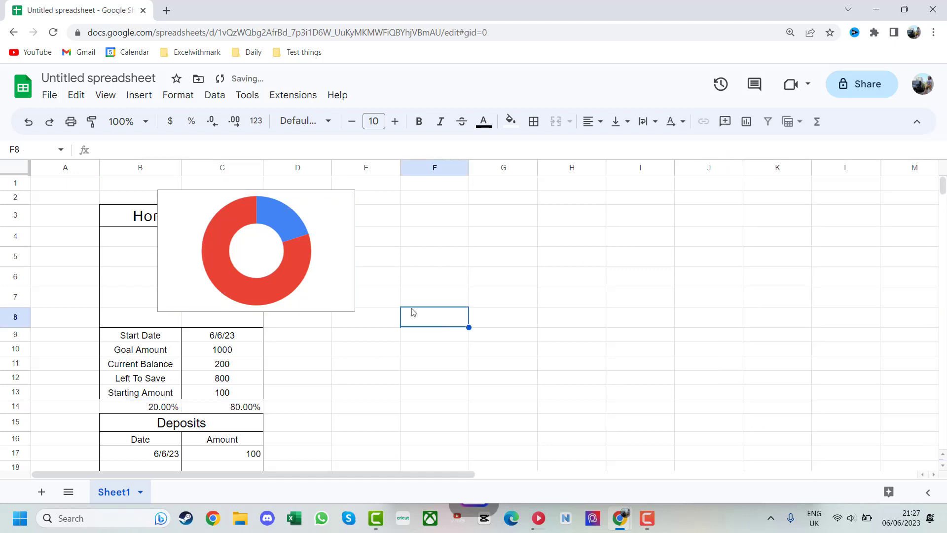
# Reduce the doughnut chart slightly and move it just below the Home Repairs title row.
pyautogui.click(329, 278)
pyautogui.moveTo(355, 312); pyautogui.dragTo(335, 295)
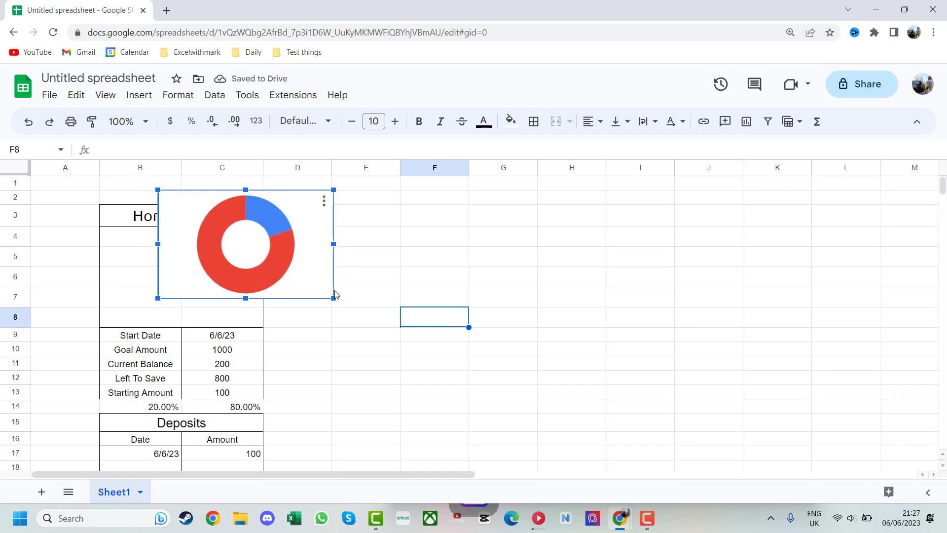
pyautogui.moveTo(313, 265); pyautogui.dragTo(361, 304)
# Set both the background colour and the border colour of the doughnut chart to None.
pyautogui.doubleClick(361, 305)
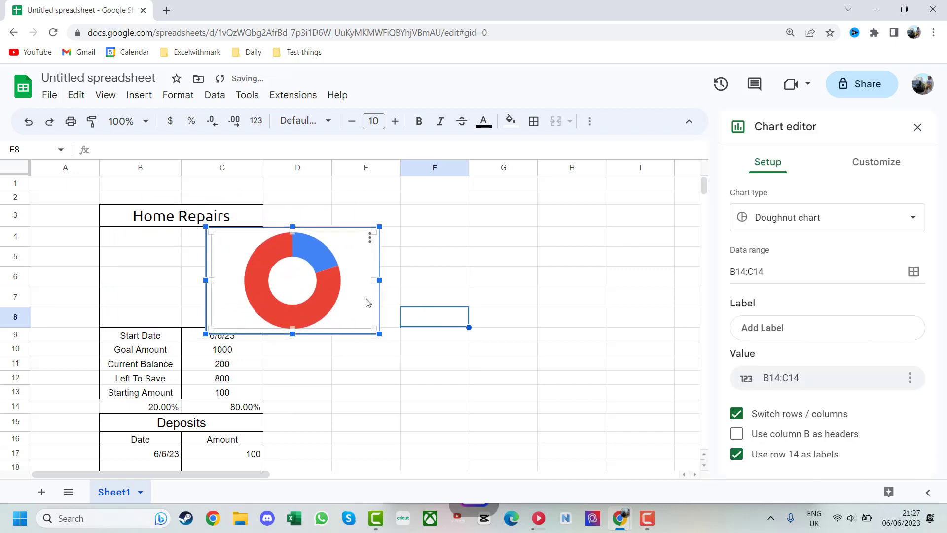
pyautogui.click(863, 165)
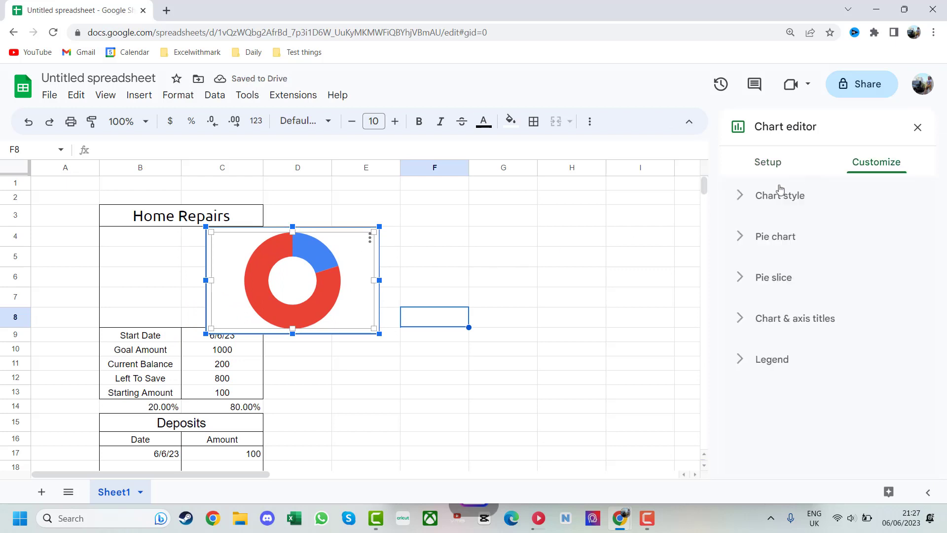
pyautogui.click(740, 199)
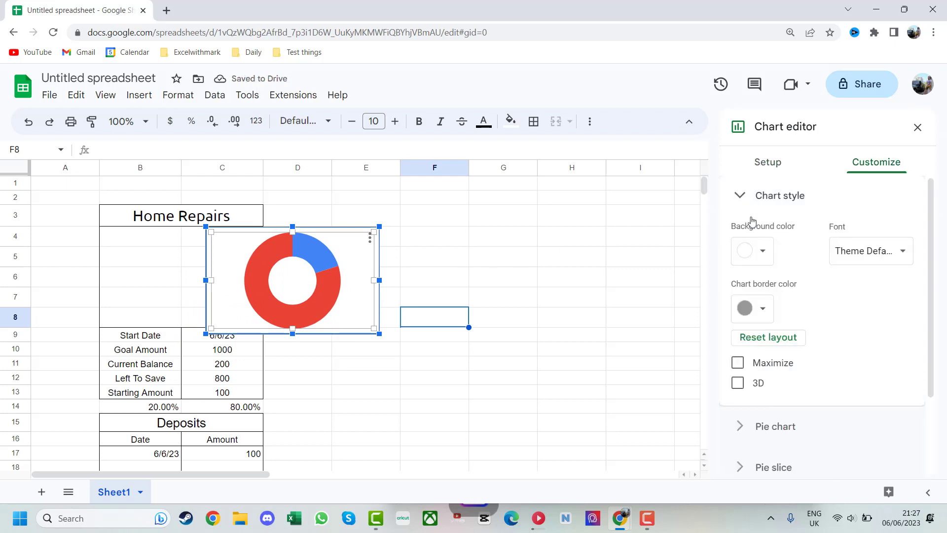
pyautogui.click(763, 250)
pyautogui.click(772, 280)
pyautogui.click(755, 308)
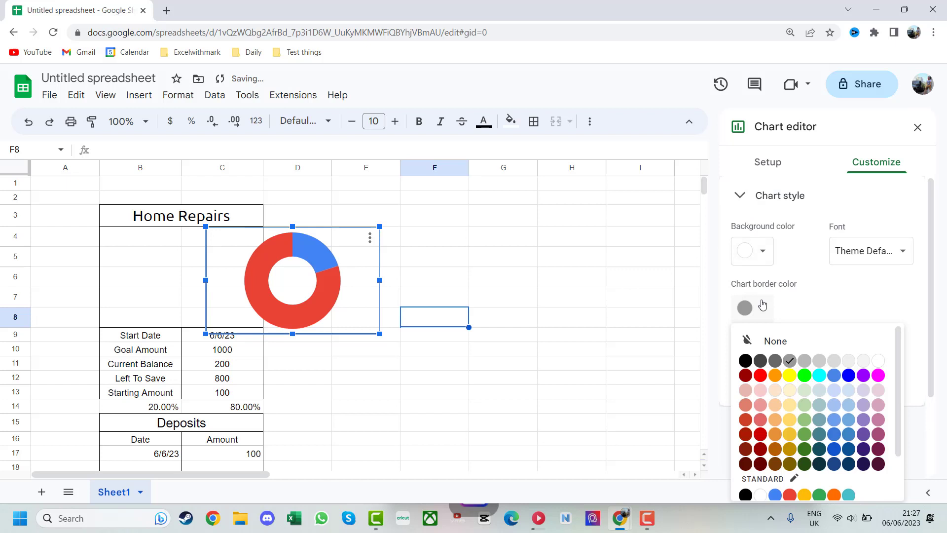
pyautogui.click(767, 338)
pyautogui.click(629, 341)
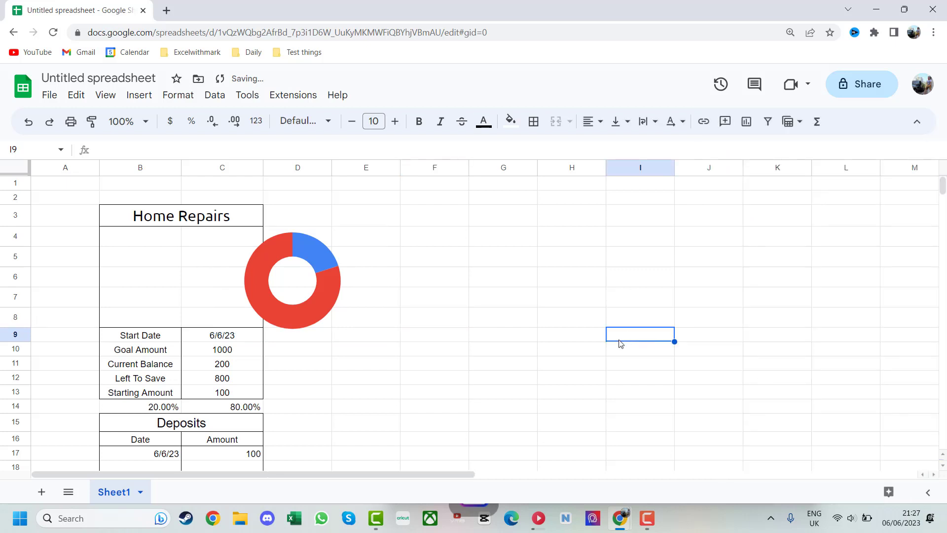
# Change the text colour of the percentages in B14:C14 to white.
pyautogui.moveTo(163, 410); pyautogui.dragTo(219, 409)
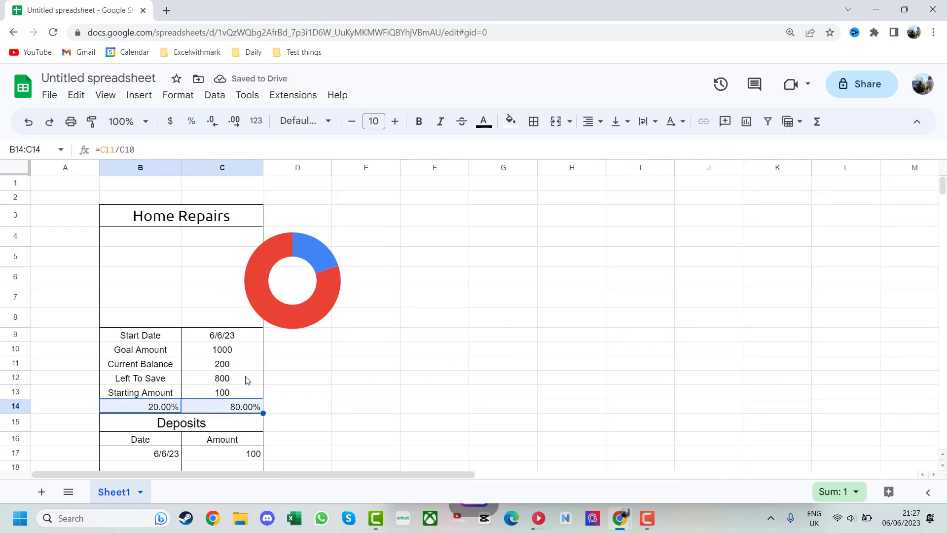
pyautogui.click(483, 122)
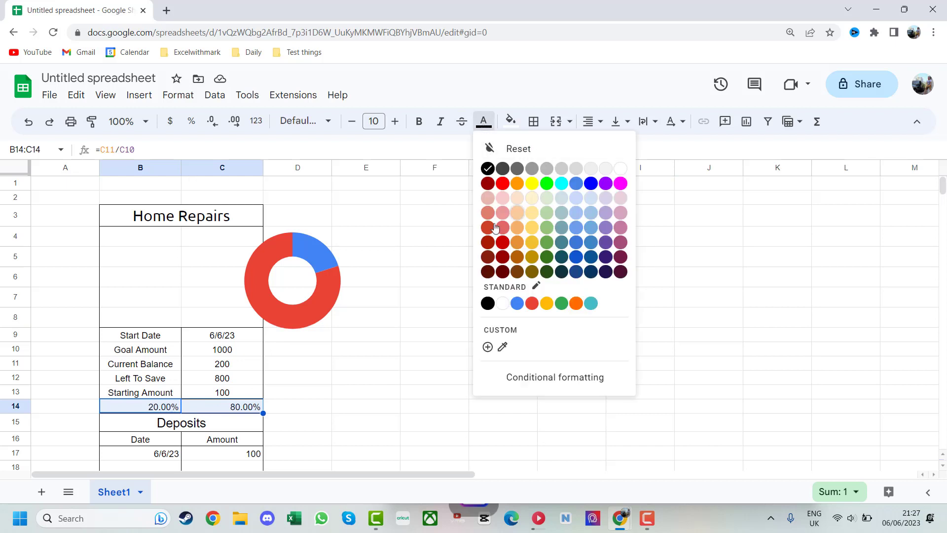
pyautogui.click(502, 304)
pyautogui.click(377, 378)
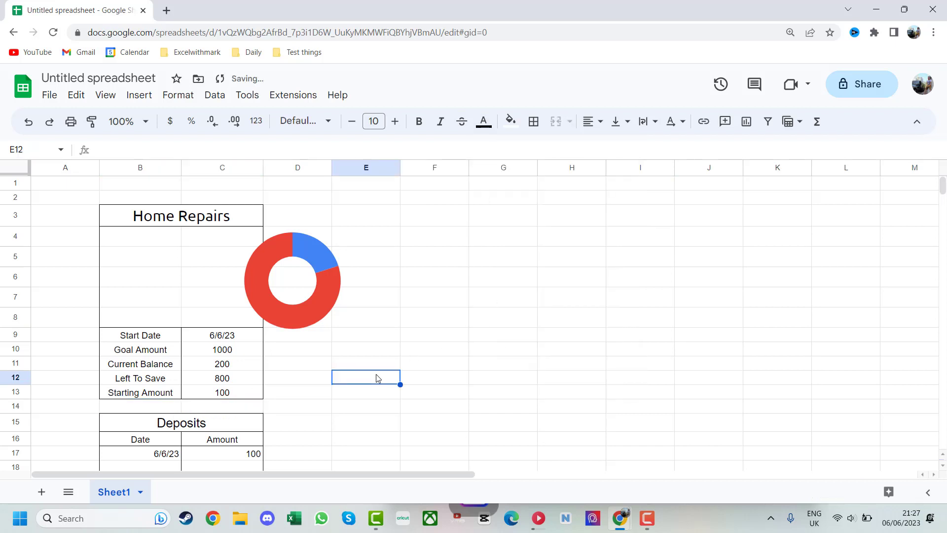
# Add a second deposit of 100 dated 7/6/23 in row 18 of the Deposits table.
pyautogui.scroll(-1, 240, 417)
pyautogui.click(240, 419)
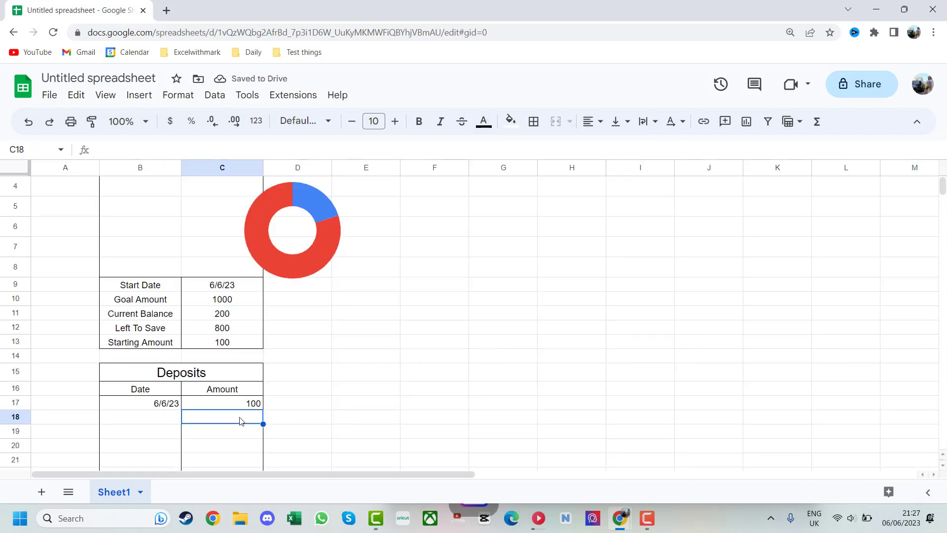
pyautogui.write('100')
pyautogui.press('Return')
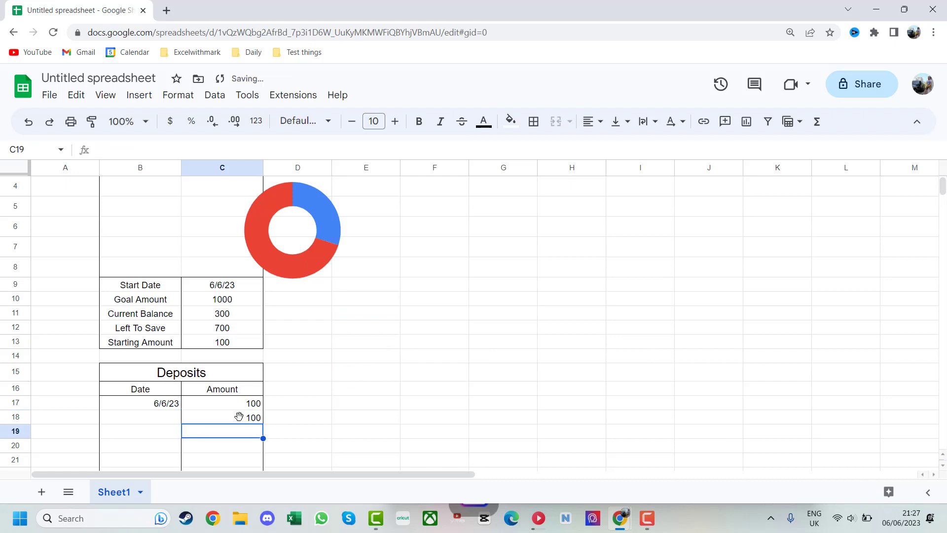
pyautogui.click(173, 420)
pyautogui.write('7/')
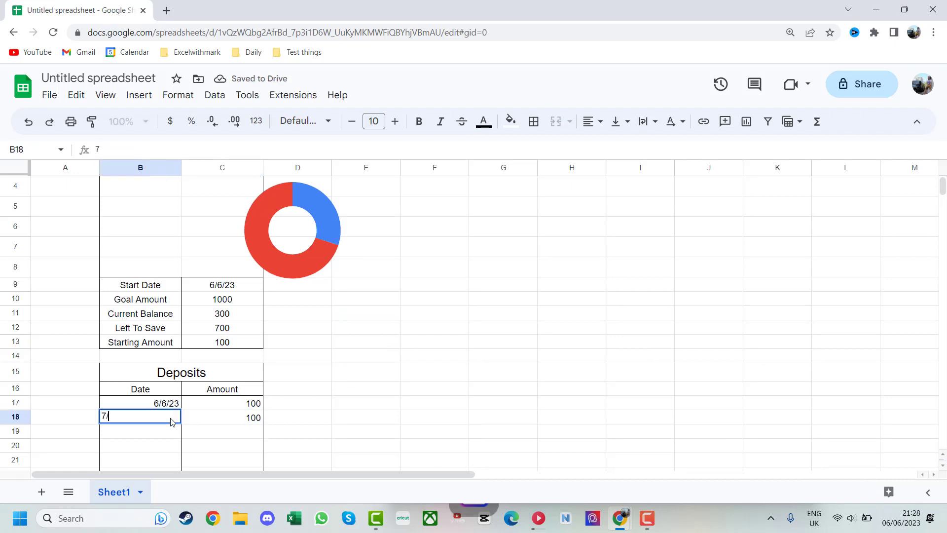
pyautogui.write('6/23')
pyautogui.press('Tab')
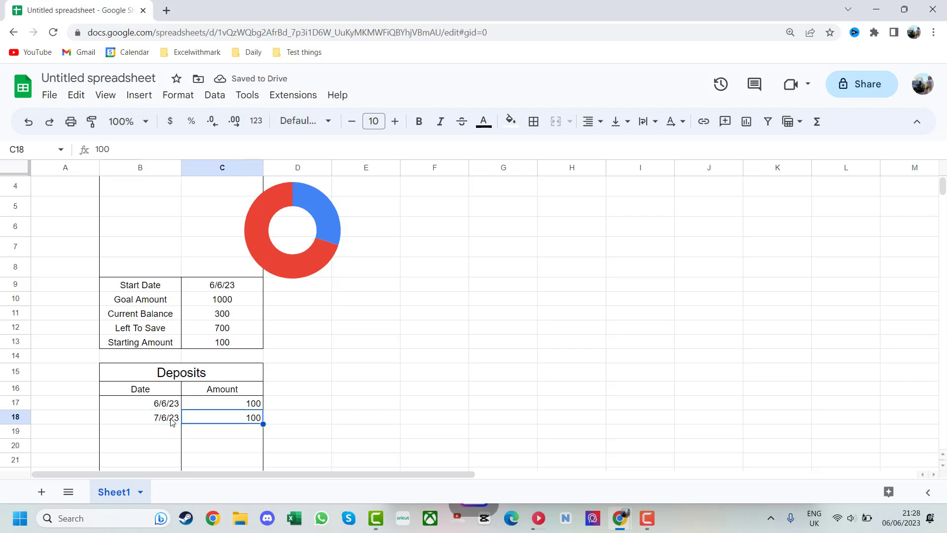
# Merge cells B6:C6 and enter the formula =B14 in the merged cell.
pyautogui.scroll(2, 172, 384)
pyautogui.moveTo(170, 284); pyautogui.dragTo(200, 277)
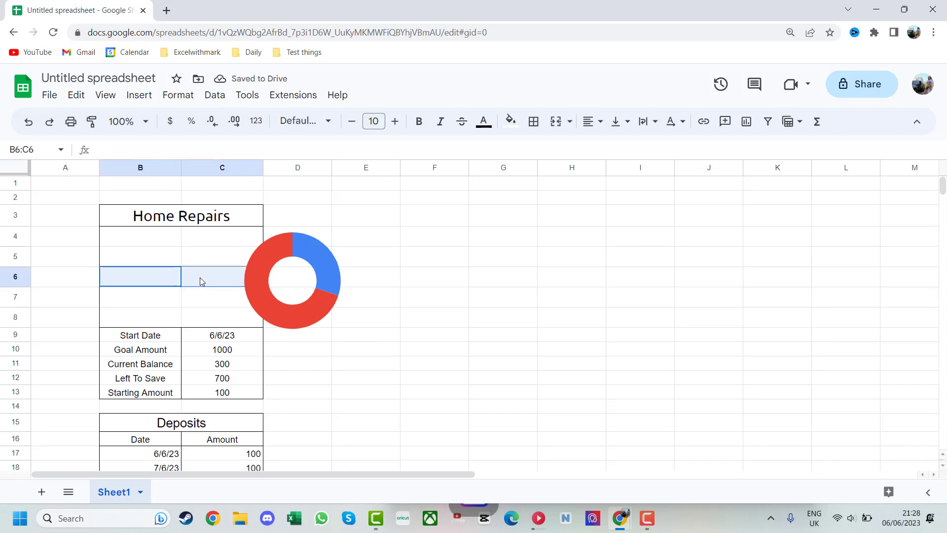
pyautogui.click(557, 123)
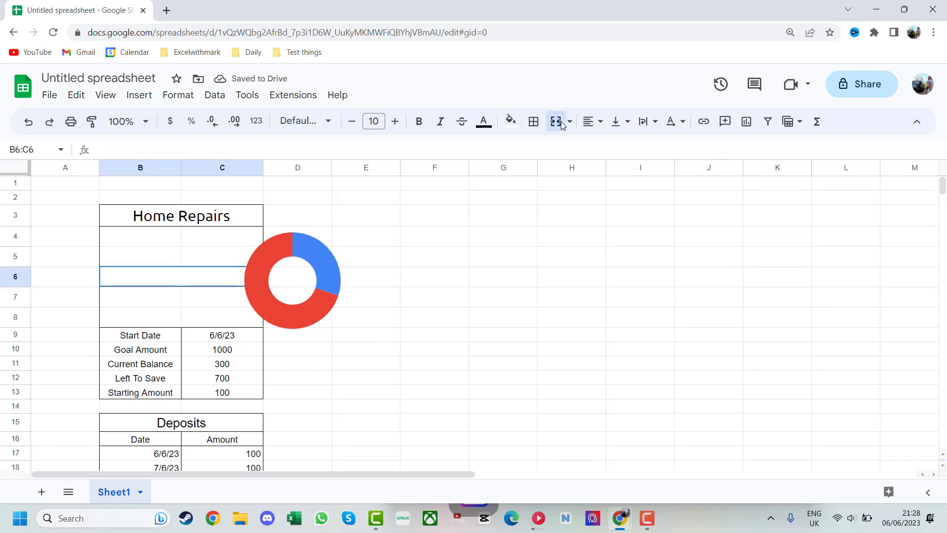
pyautogui.write('=')
pyautogui.click(155, 407)
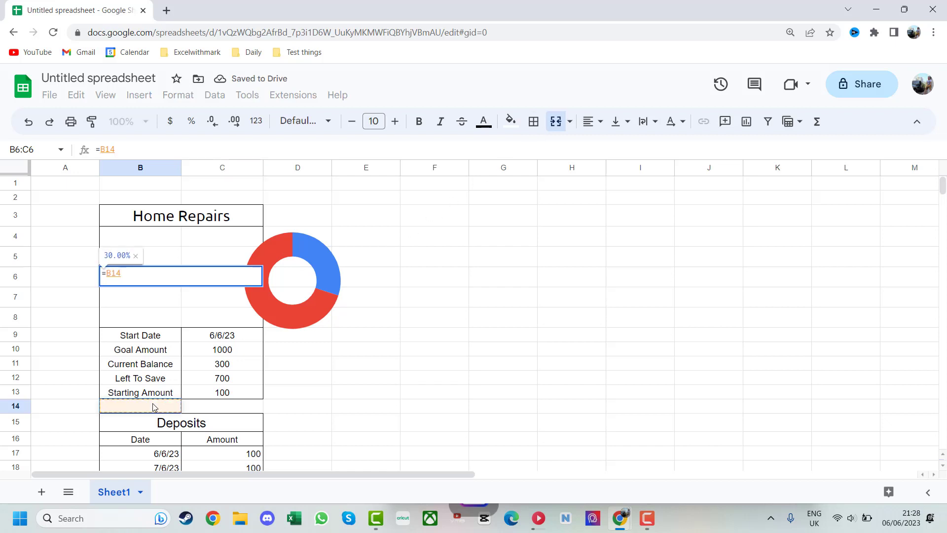
pyautogui.press('Return')
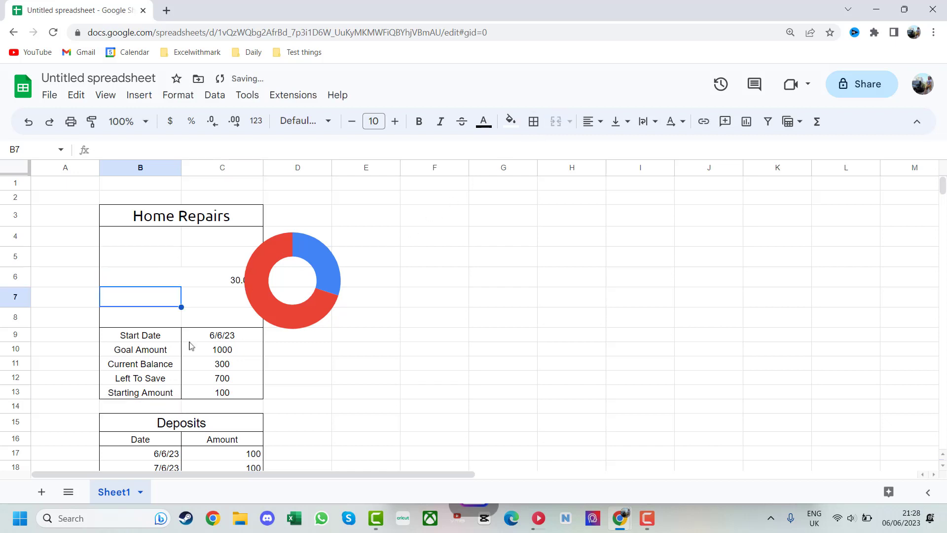
# Centre the percentage in the merged cell B6:C6 horizontally and vertically.
pyautogui.click(228, 283)
pyautogui.click(176, 281)
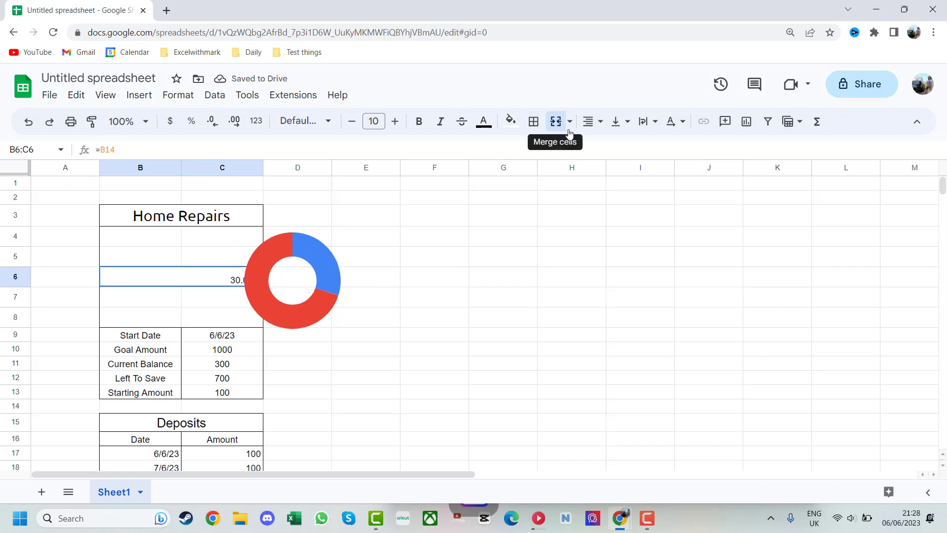
pyautogui.click(590, 121)
pyautogui.click(614, 148)
pyautogui.click(620, 123)
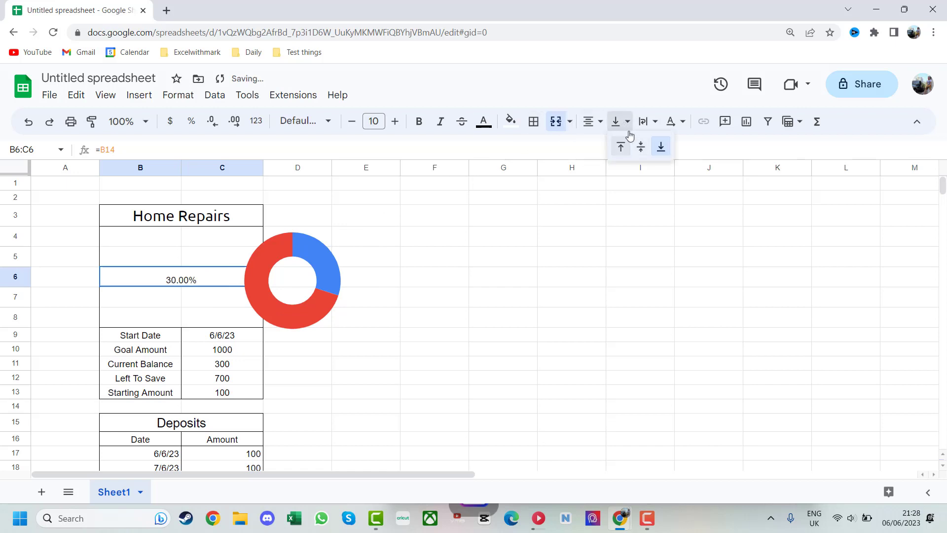
pyautogui.click(637, 146)
pyautogui.click(384, 372)
# Increase the font size of the percentage in B6:C6 to 12.
pyautogui.click(179, 283)
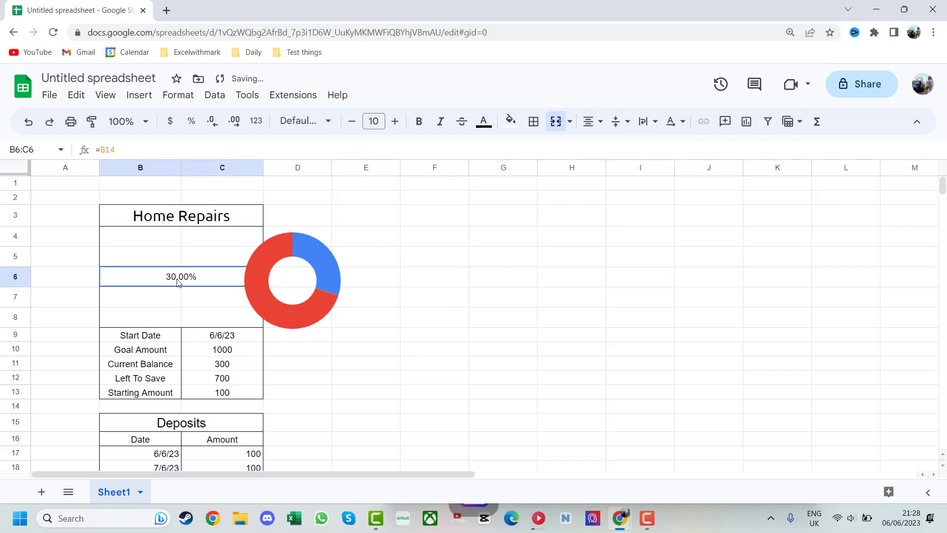
pyautogui.click(395, 121)
pyautogui.click(396, 121)
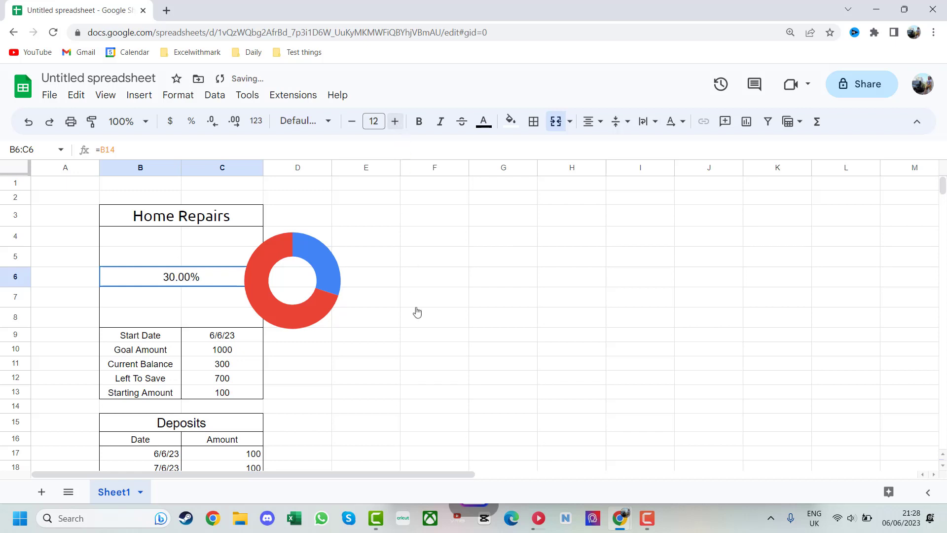
pyautogui.click(421, 367)
# Move the doughnut chart under the Home Repairs title so its hole is centred on the percentage in B6:C6.
pyautogui.click(318, 320)
pyautogui.moveTo(351, 318); pyautogui.dragTo(251, 321)
pyautogui.click(387, 321)
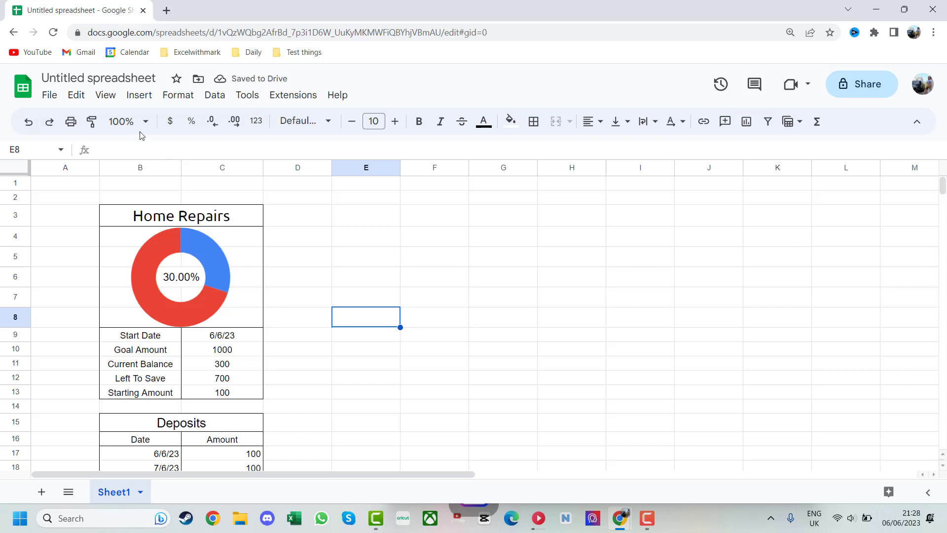
# Hide the gridlines of the sheet.
pyautogui.click(101, 96)
pyautogui.moveTo(197, 118)
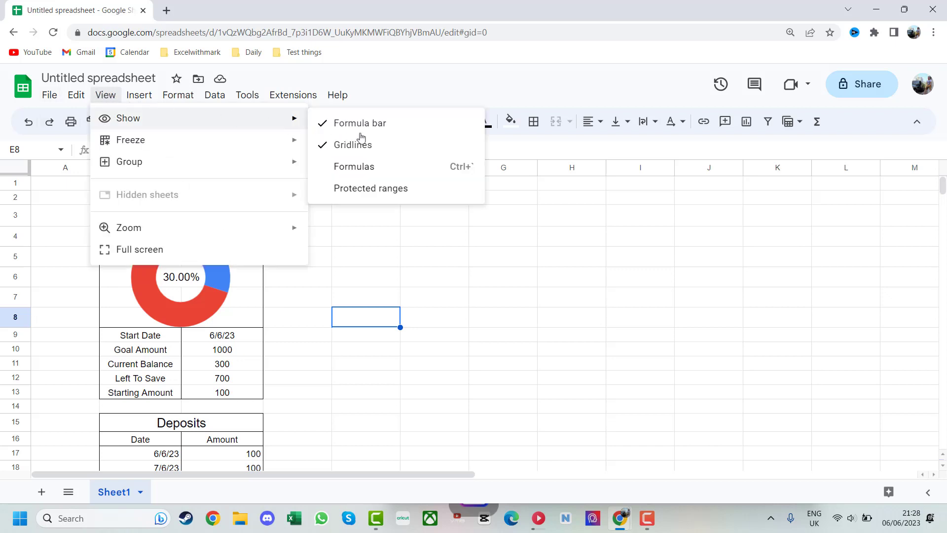
pyautogui.click(402, 144)
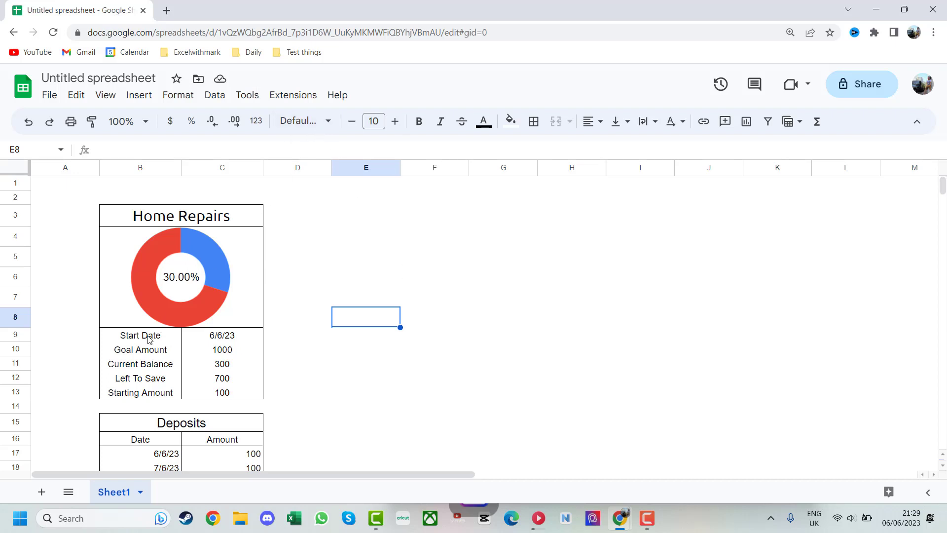
# Fill the savings field labels in B9:B13 with the custom colour E9C46A.
pyautogui.moveTo(155, 336); pyautogui.dragTo(157, 401)
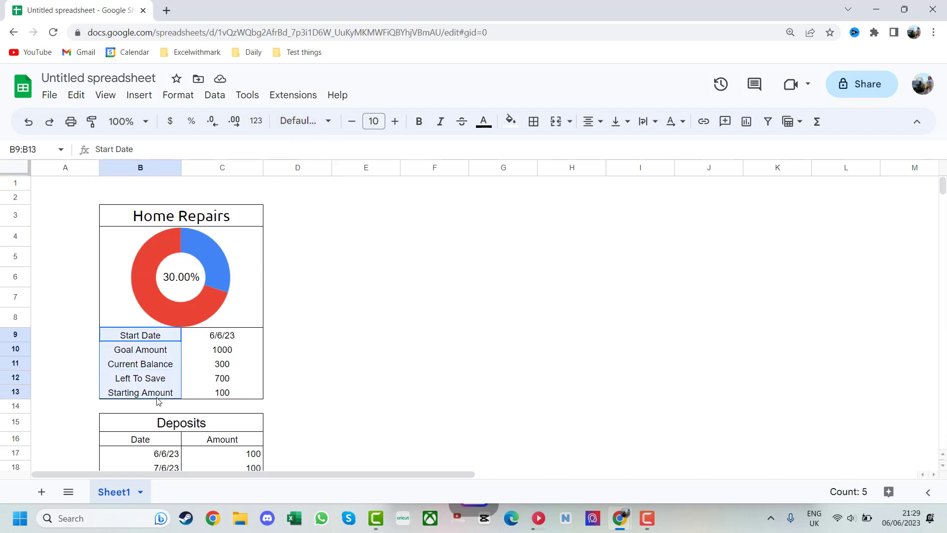
pyautogui.click(511, 122)
pyautogui.click(514, 347)
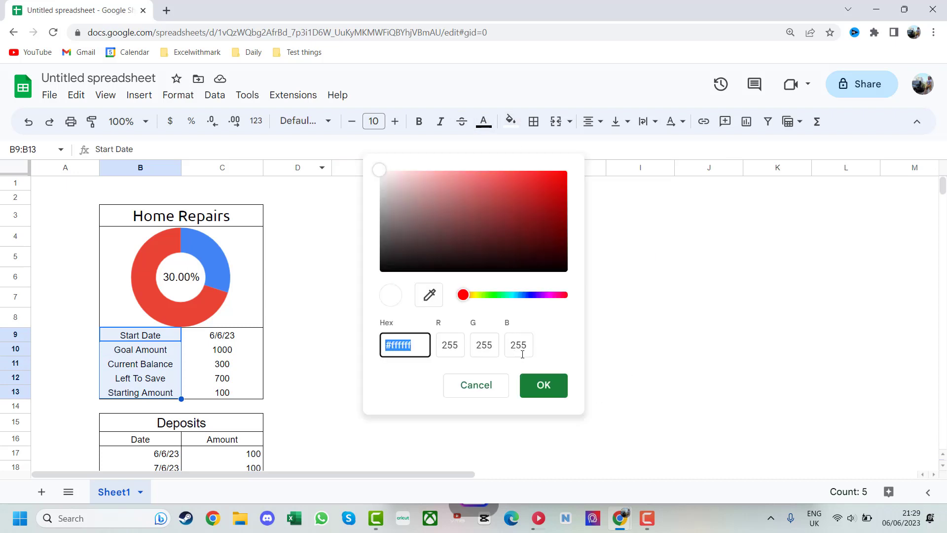
pyautogui.write('E9C46A')
pyautogui.click(543, 384)
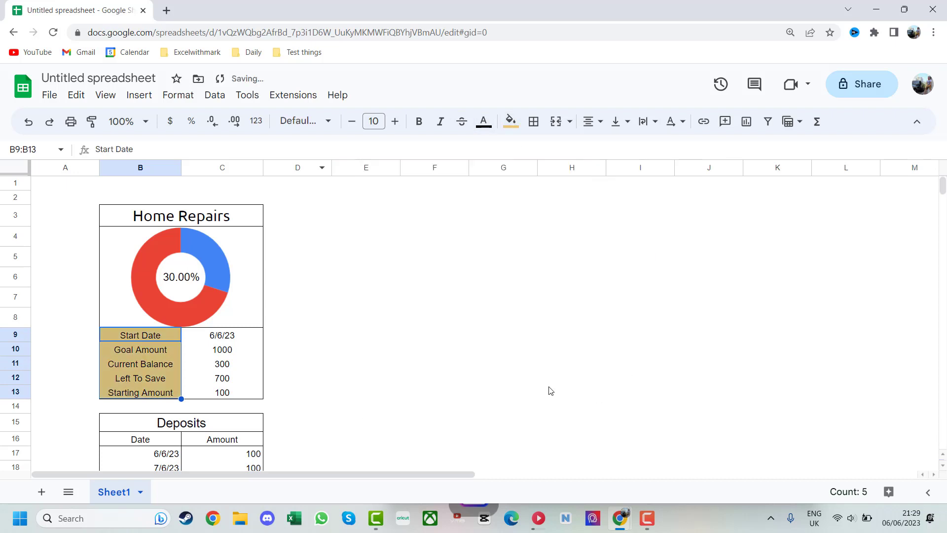
# Fill the Deposits date cells B17:B28 with the same custom yellow as the savings field labels.
pyautogui.scroll(-3, 550, 390)
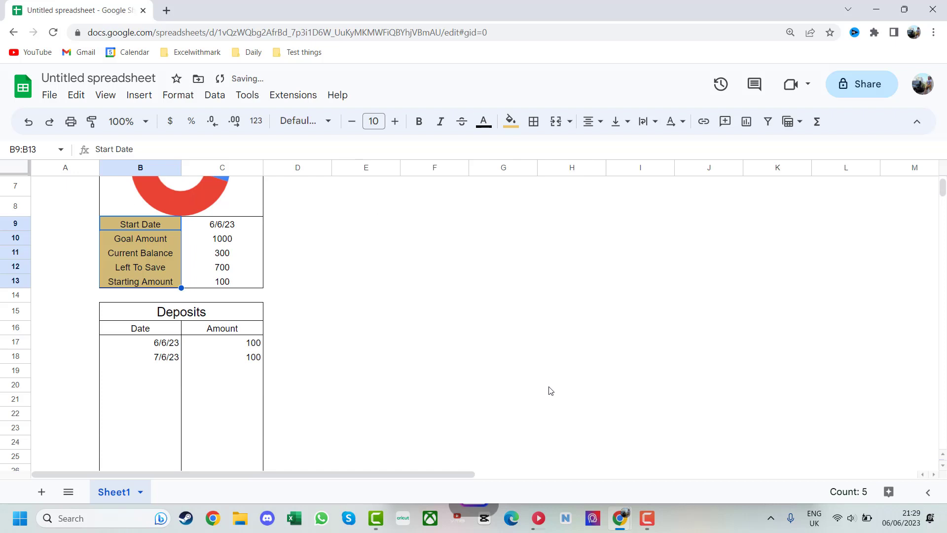
pyautogui.scroll(-1, 551, 391)
pyautogui.moveTo(161, 290); pyautogui.dragTo(158, 442)
pyautogui.click(511, 121)
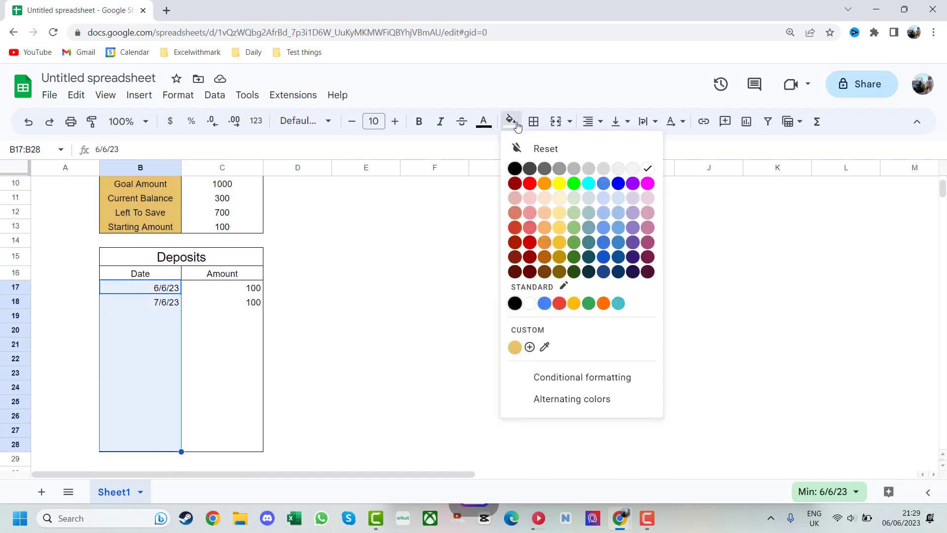
pyautogui.click(515, 346)
pyautogui.click(348, 365)
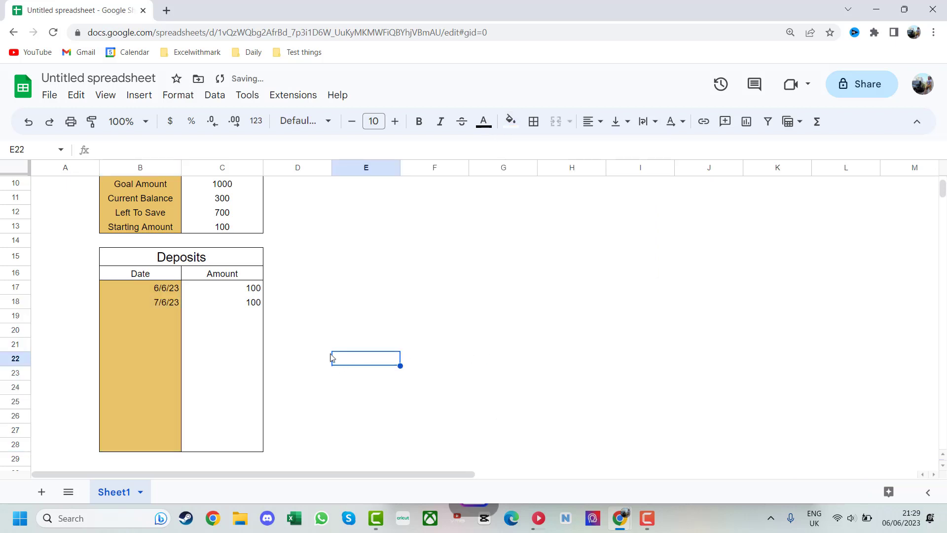
# Fill the Deposits amount cells C17:C28 with the custom colour F4A261.
pyautogui.moveTo(233, 292); pyautogui.dragTo(243, 448)
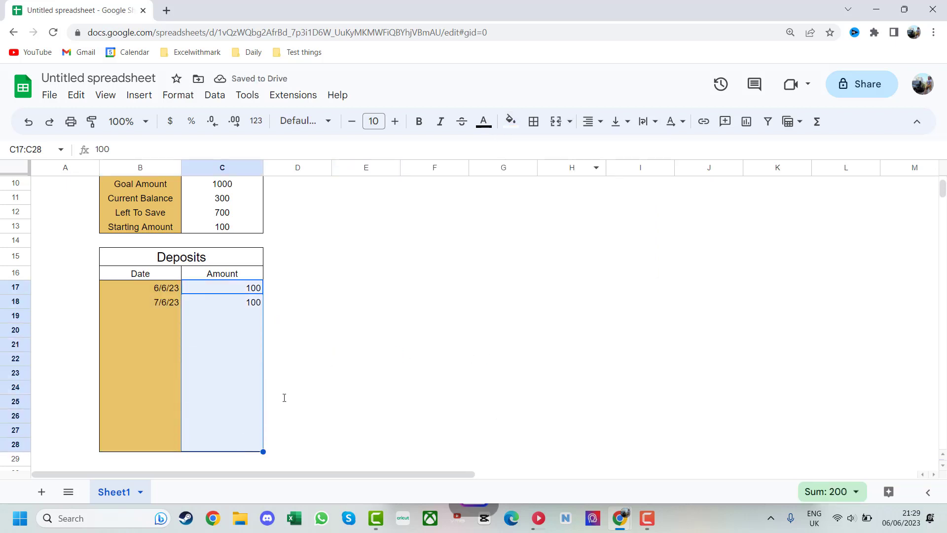
pyautogui.click(511, 122)
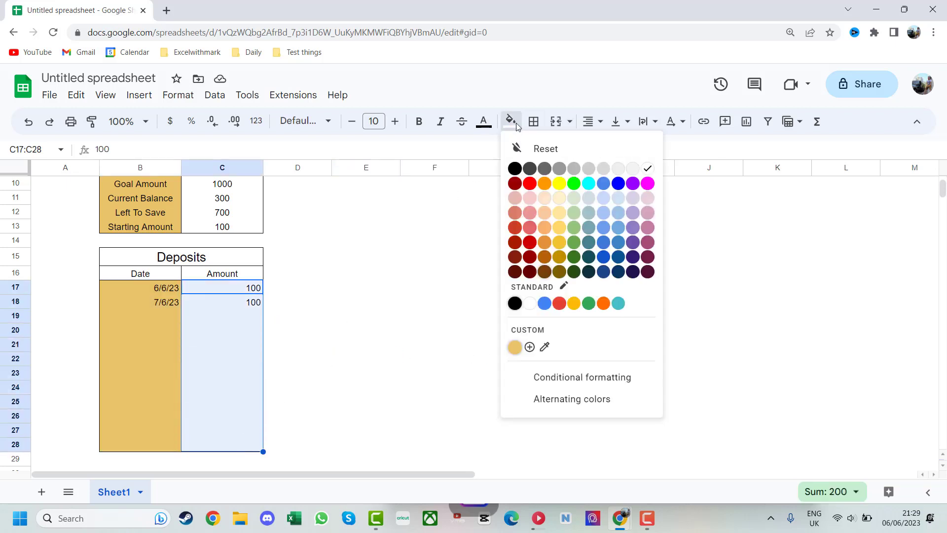
pyautogui.click(529, 347)
pyautogui.write('F4A261')
pyautogui.click(543, 384)
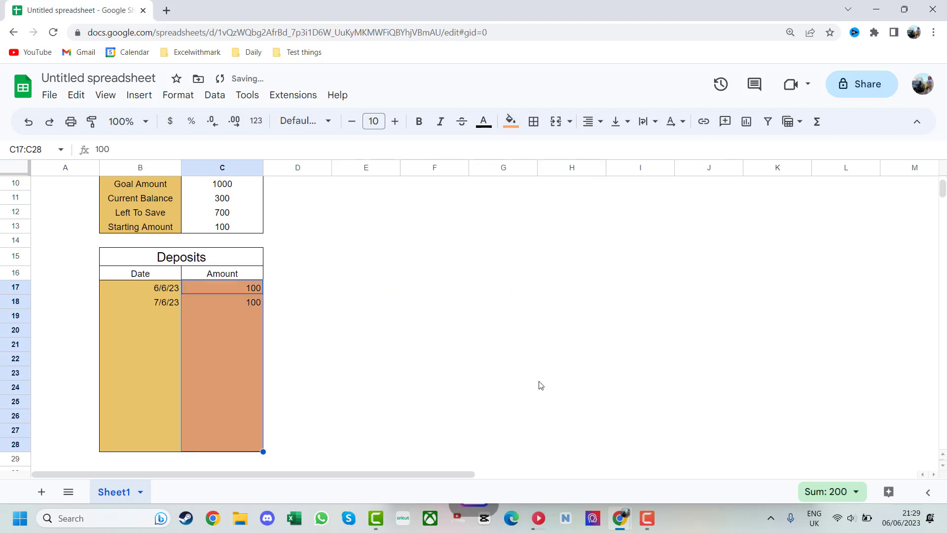
# Fill the savings field values in C9:C13 with the same custom orange as the deposit amounts.
pyautogui.scroll(3, 391, 338)
pyautogui.moveTo(242, 290); pyautogui.dragTo(250, 340)
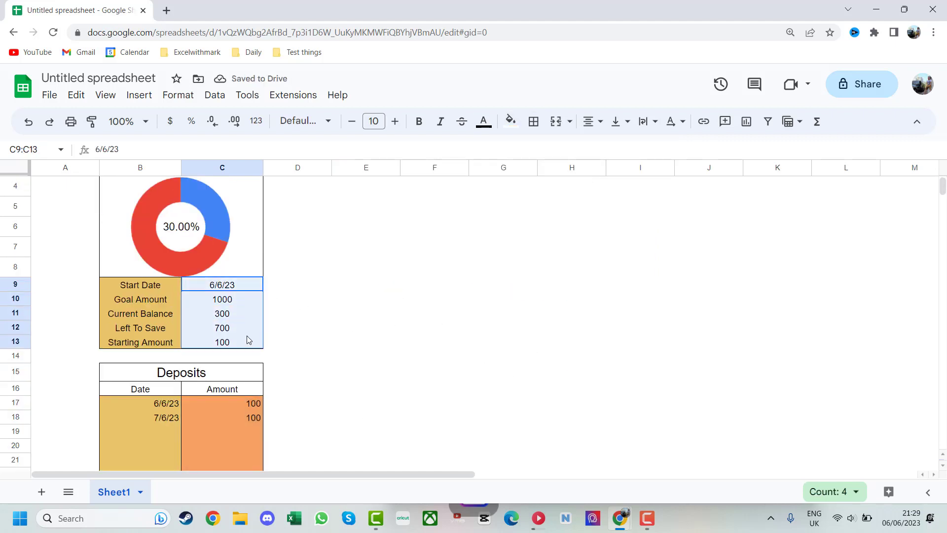
pyautogui.click(512, 121)
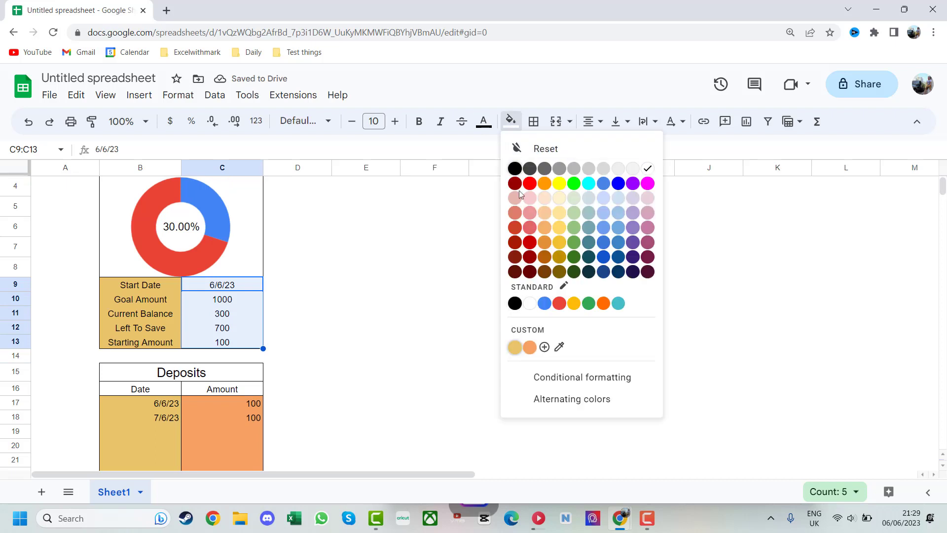
pyautogui.click(529, 347)
pyautogui.scroll(1, 227, 266)
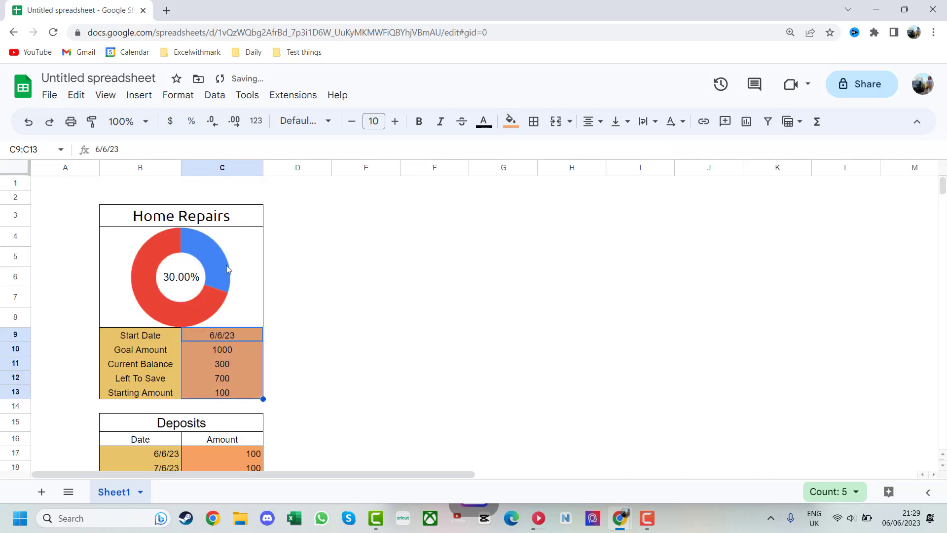
# Fill the Deposits column headers B16:C16 with the custom colour 2A9D8F.
pyautogui.click(166, 261)
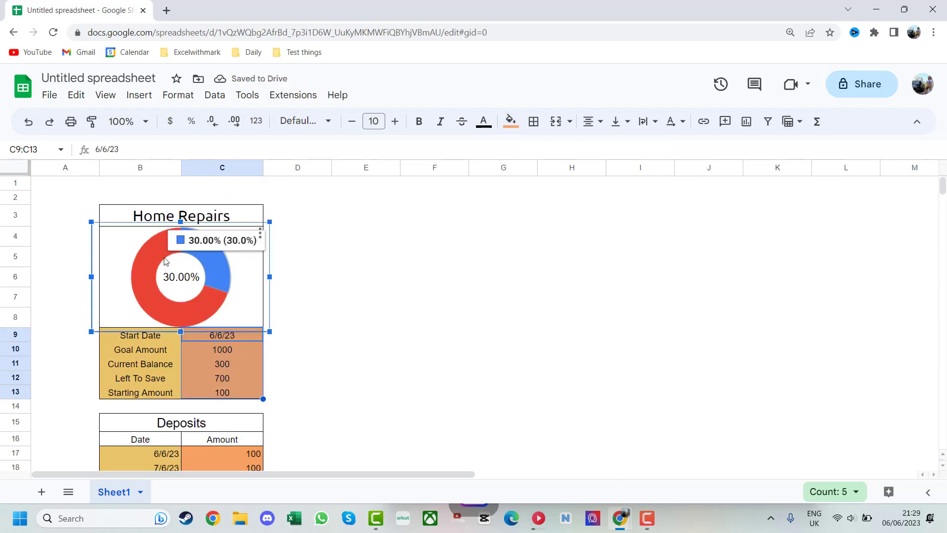
pyautogui.click(348, 281)
pyautogui.click(164, 440)
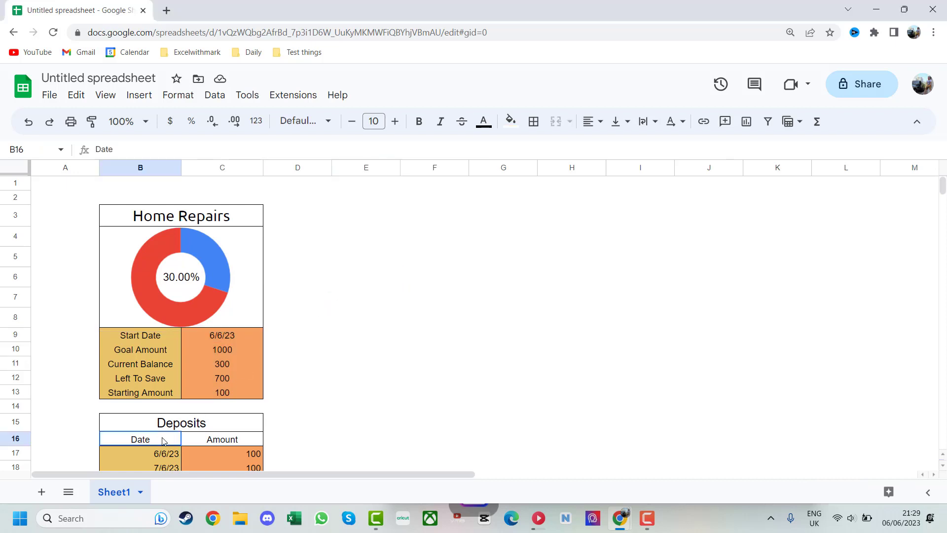
pyautogui.moveTo(164, 440); pyautogui.dragTo(205, 442)
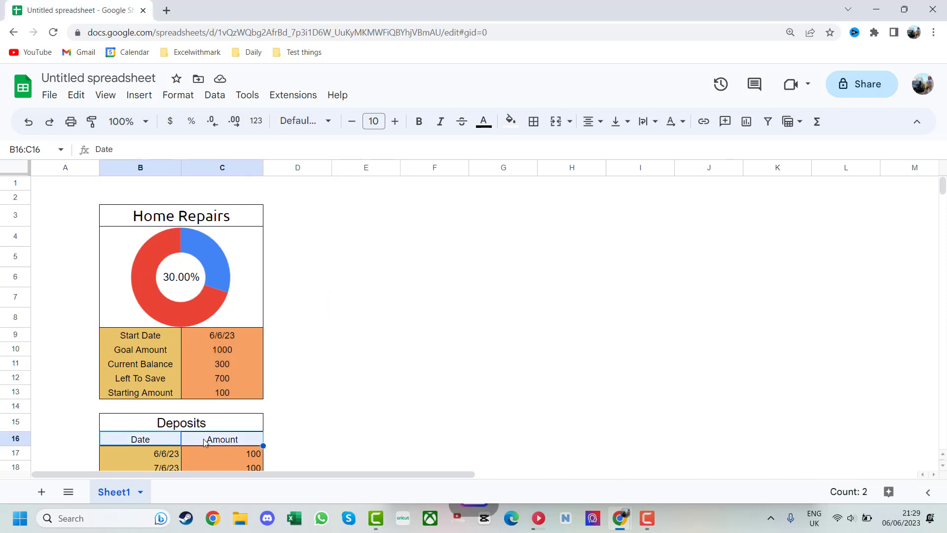
pyautogui.click(511, 121)
pyautogui.click(545, 347)
pyautogui.write('2A9D8F')
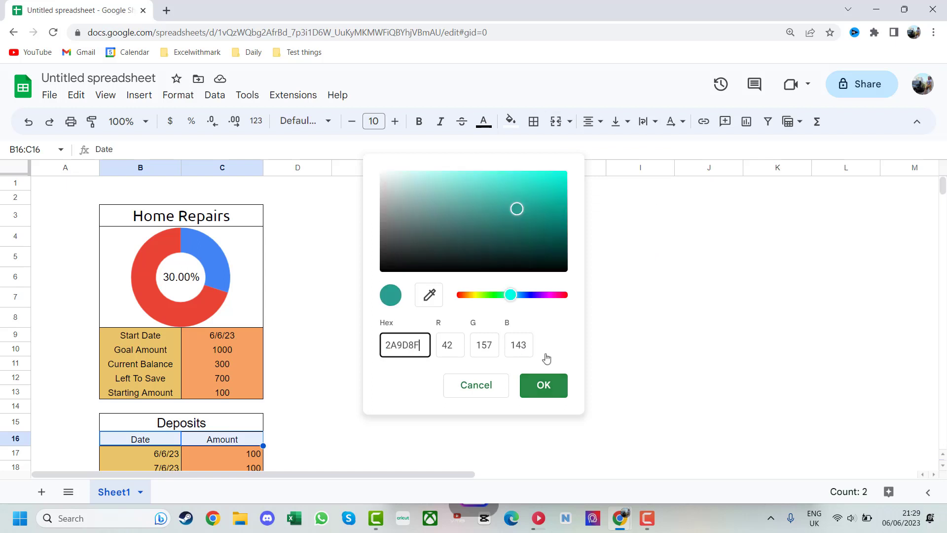
pyautogui.click(536, 386)
pyautogui.click(297, 391)
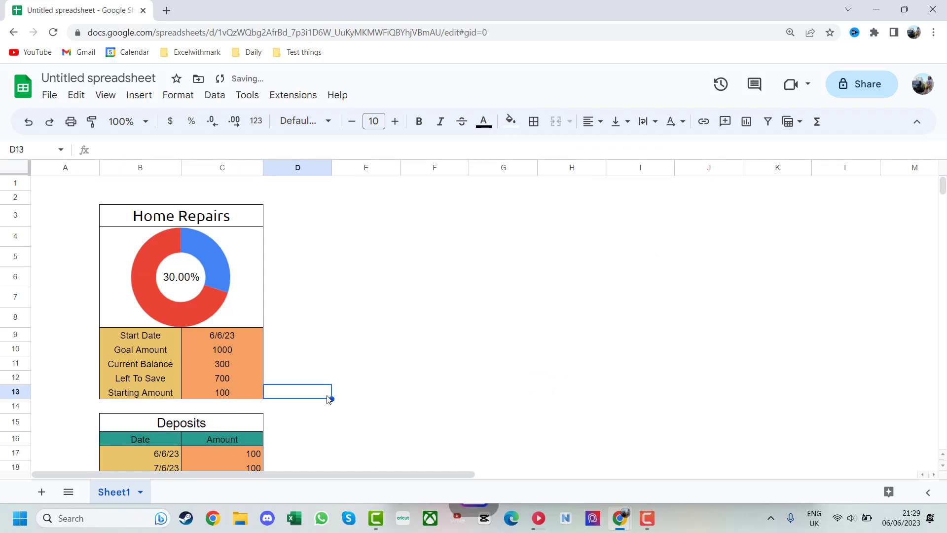
# Move the doughnut chart aside to the right of the tracker and fill cells B4:C8 with the custom teal of the Deposits headers.
pyautogui.click(254, 306)
pyautogui.moveTo(249, 298); pyautogui.dragTo(378, 291)
pyautogui.click(126, 259)
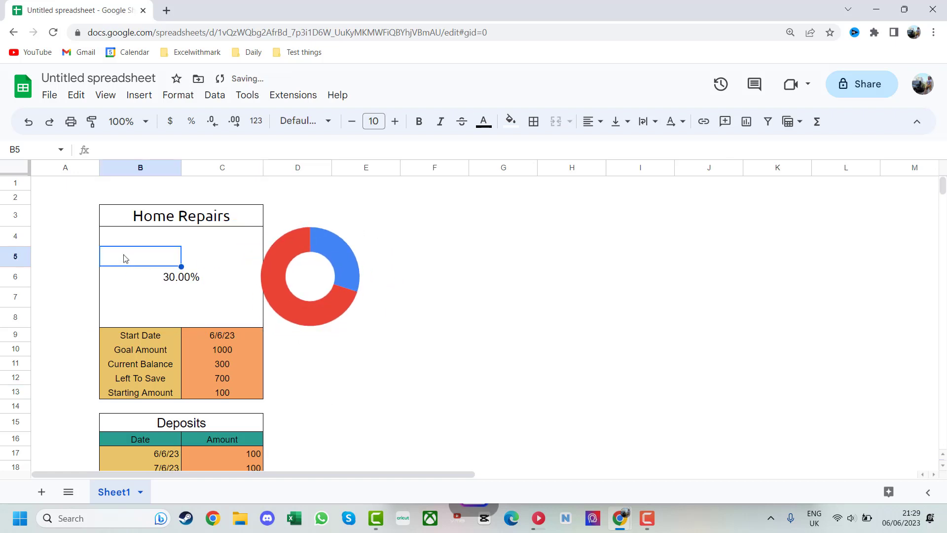
pyautogui.moveTo(128, 242); pyautogui.dragTo(221, 316)
pyautogui.click(510, 121)
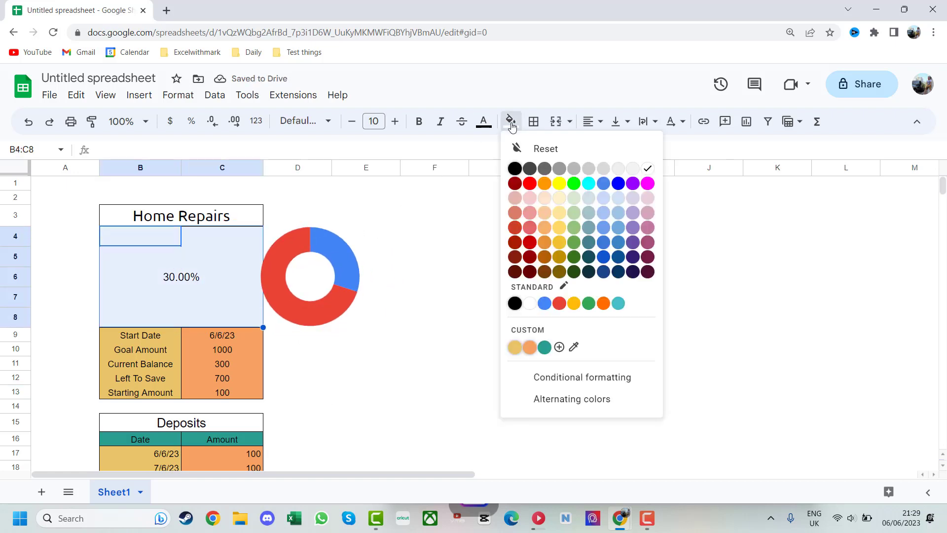
pyautogui.click(544, 349)
pyautogui.click(413, 363)
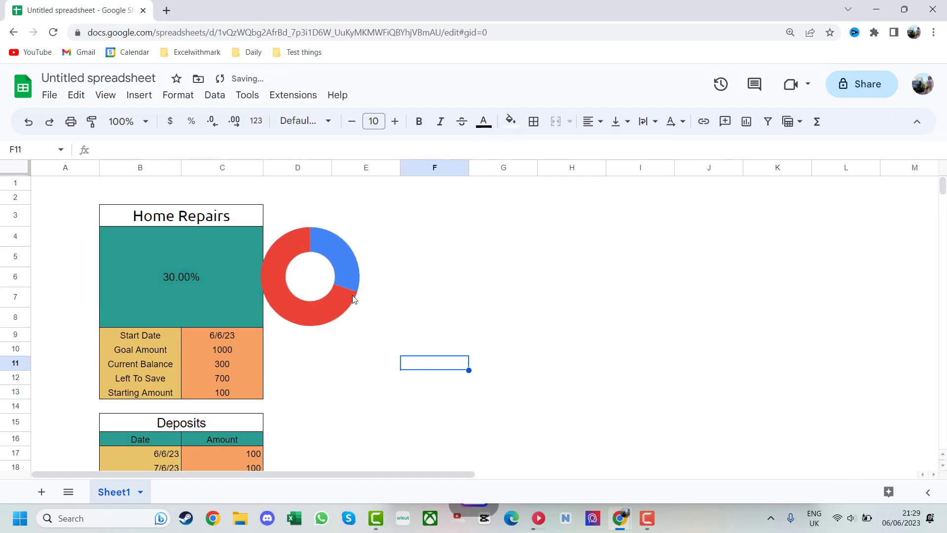
# Move the doughnut chart back over B4:C8, centred on the percentage, and colour its slice 1 with the custom orange.
pyautogui.click(353, 296)
pyautogui.moveTo(376, 319); pyautogui.dragTo(254, 320)
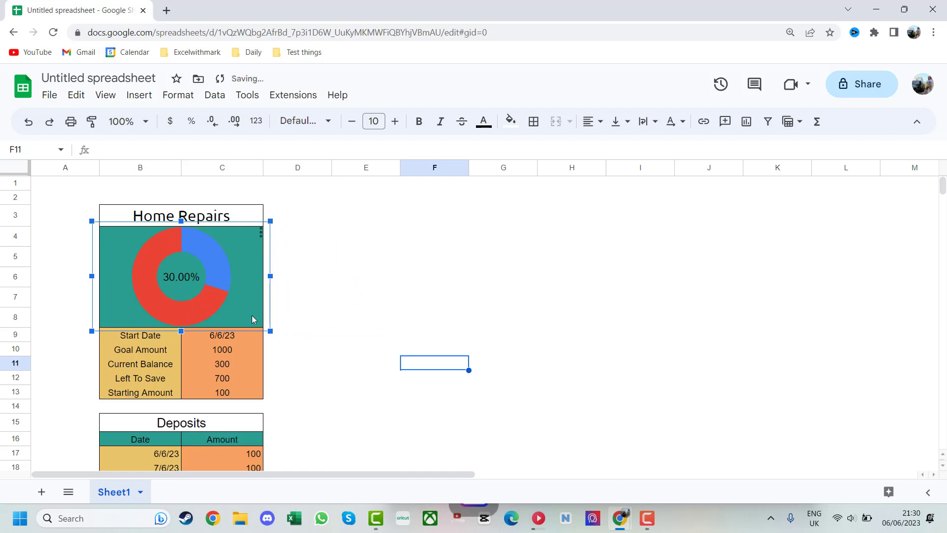
pyautogui.doubleClick(219, 268)
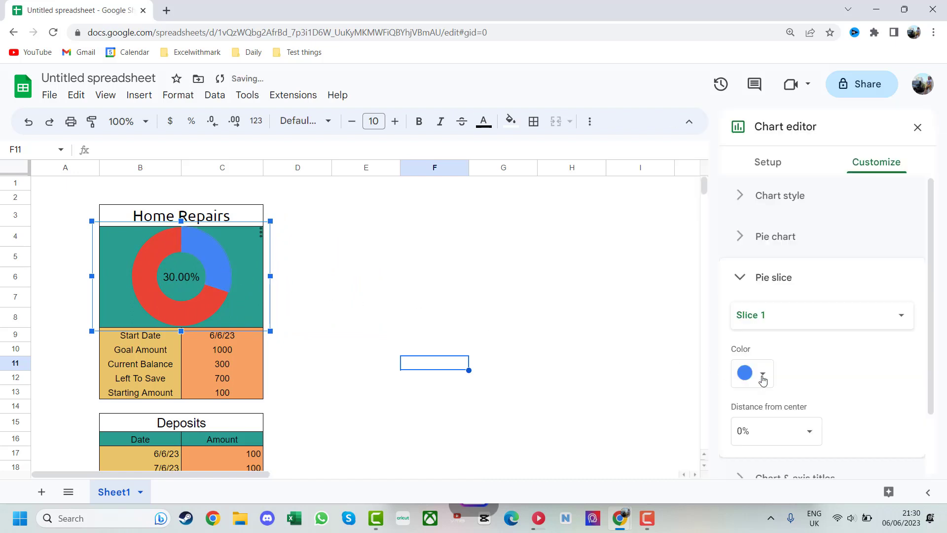
pyautogui.click(762, 376)
pyautogui.click(760, 344)
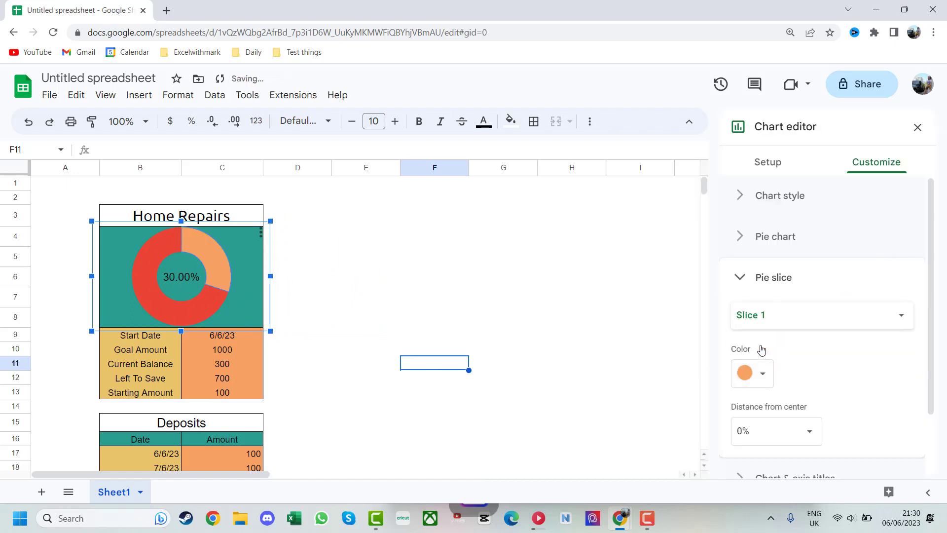
# Colour slice 2 of the doughnut chart with the custom yellow and close the chart editor.
pyautogui.click(770, 325)
pyautogui.click(772, 335)
pyautogui.click(774, 326)
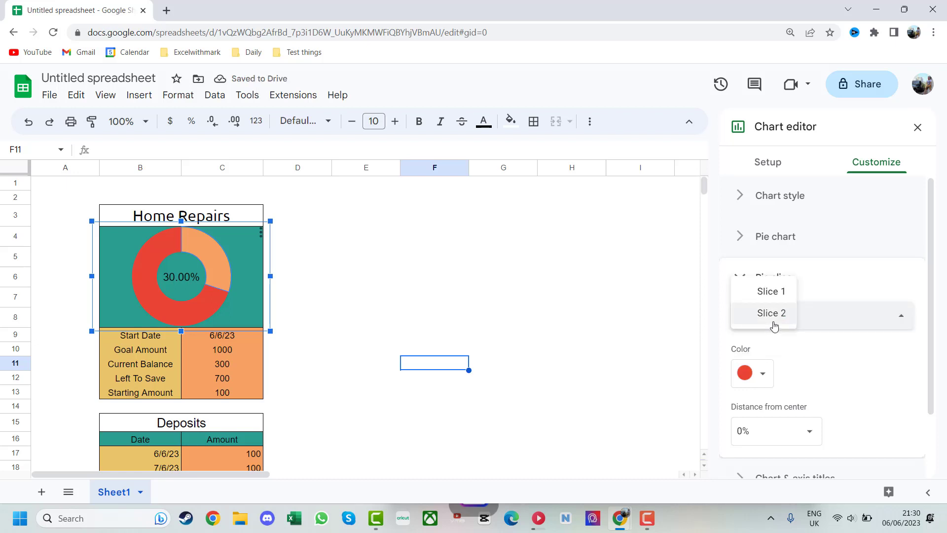
pyautogui.click(774, 319)
pyautogui.click(763, 374)
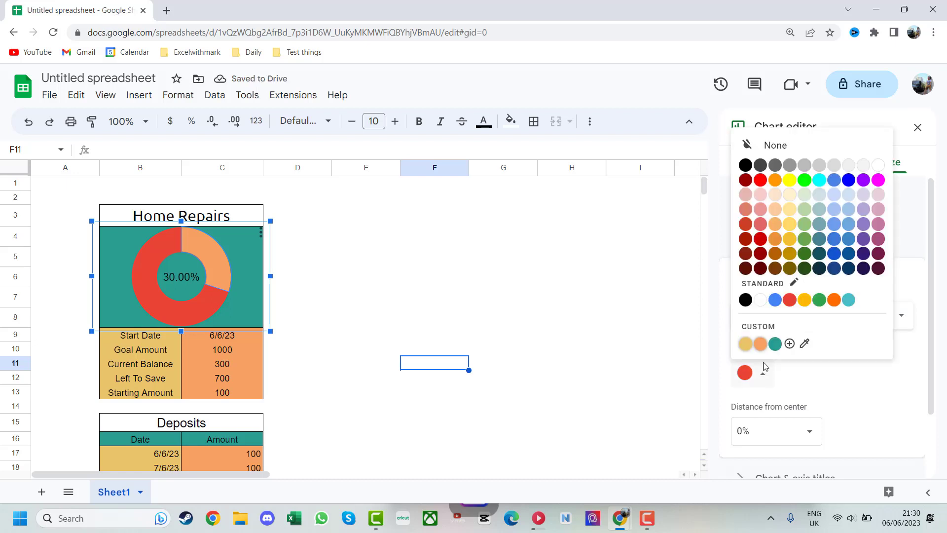
pyautogui.click(749, 346)
pyautogui.click(511, 325)
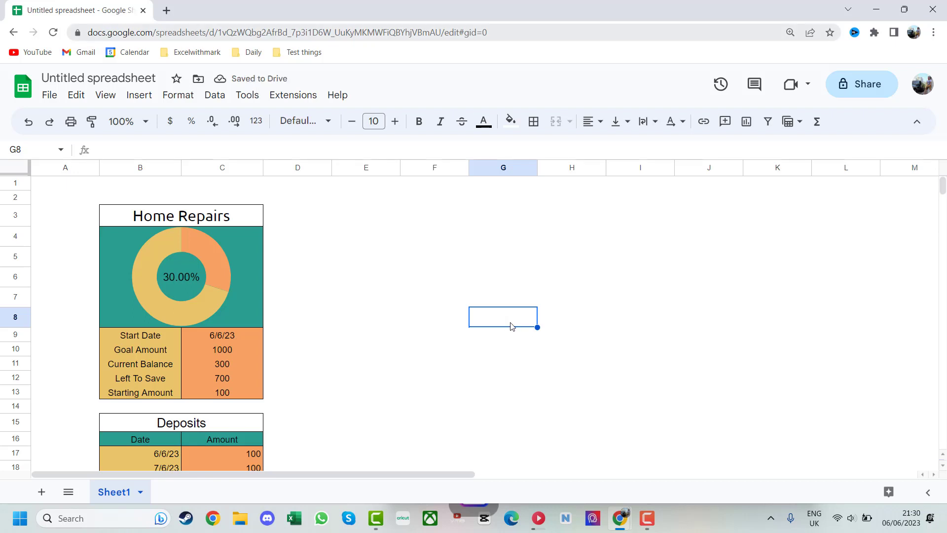
pyautogui.click(430, 295)
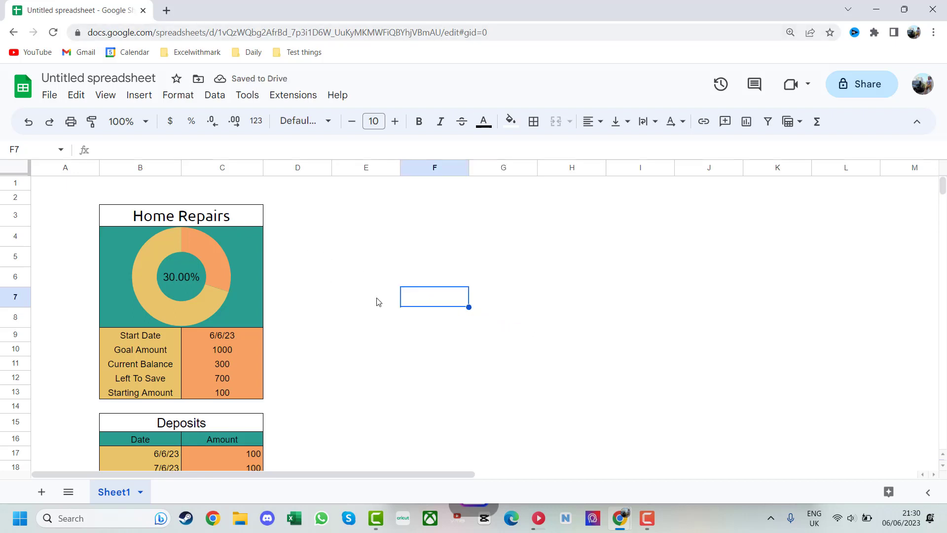
pyautogui.click(375, 298)
# Fill the Home Repairs and Deposits title cells together with the custom colour E76F51.
pyautogui.click(227, 222)
pyautogui.click(232, 427)
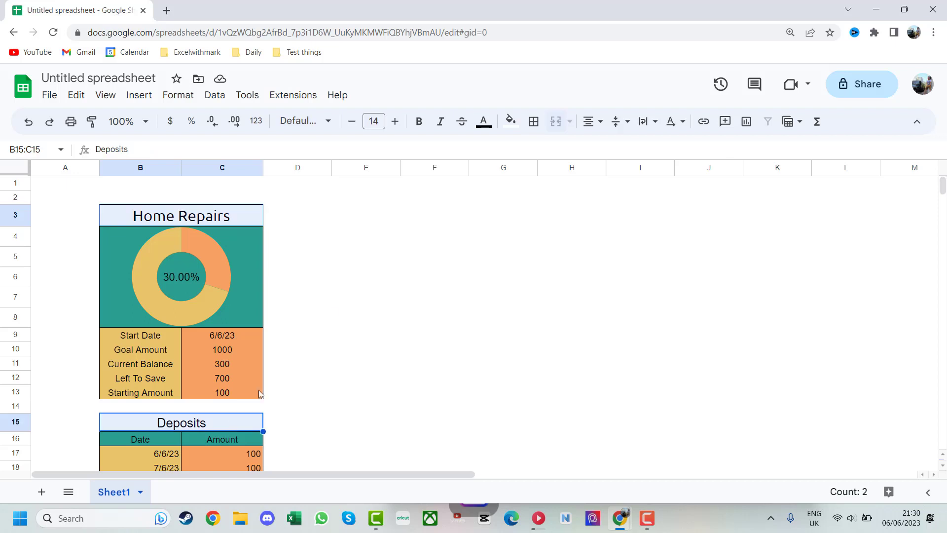
pyautogui.click(510, 121)
pyautogui.click(573, 347)
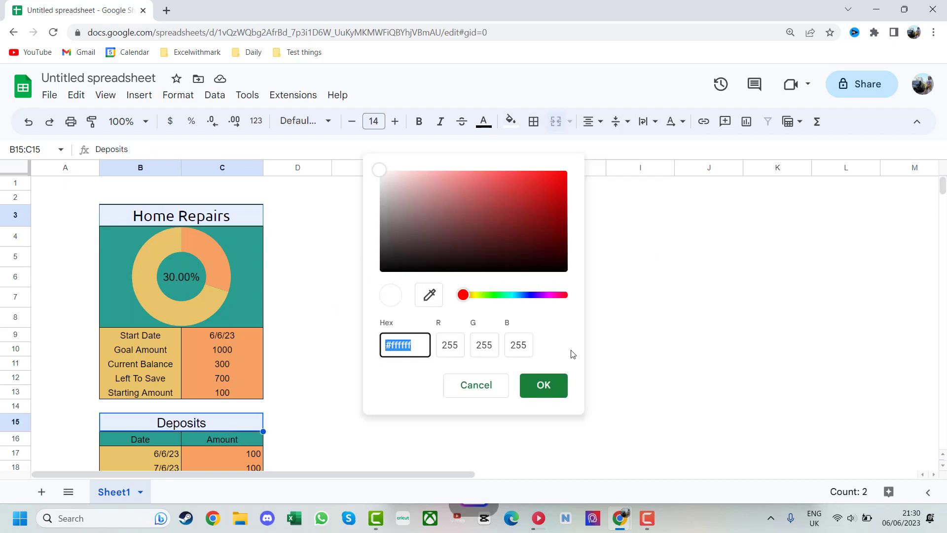
pyautogui.write('E76F51')
pyautogui.click(553, 387)
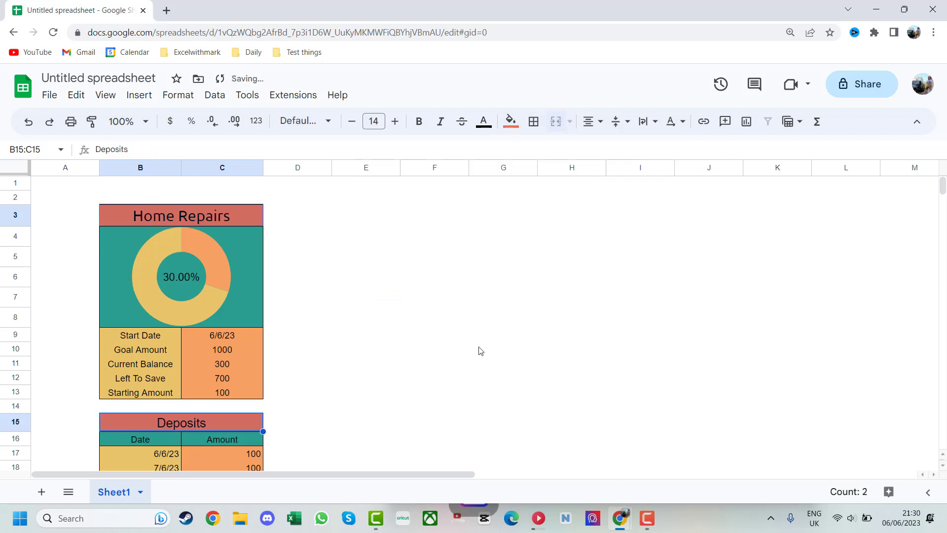
pyautogui.click(423, 319)
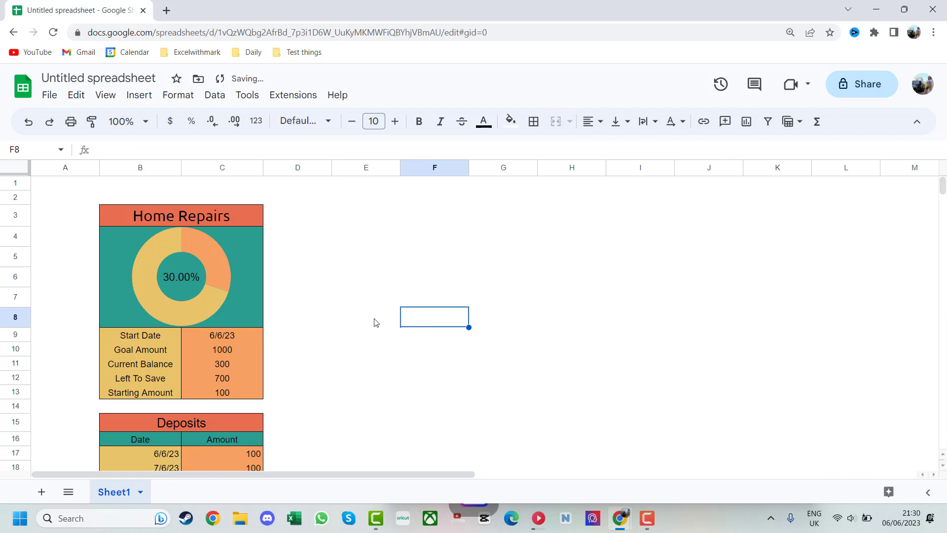
# Set the sheet zoom to 75%.
pyautogui.scroll(-5, 374, 322)
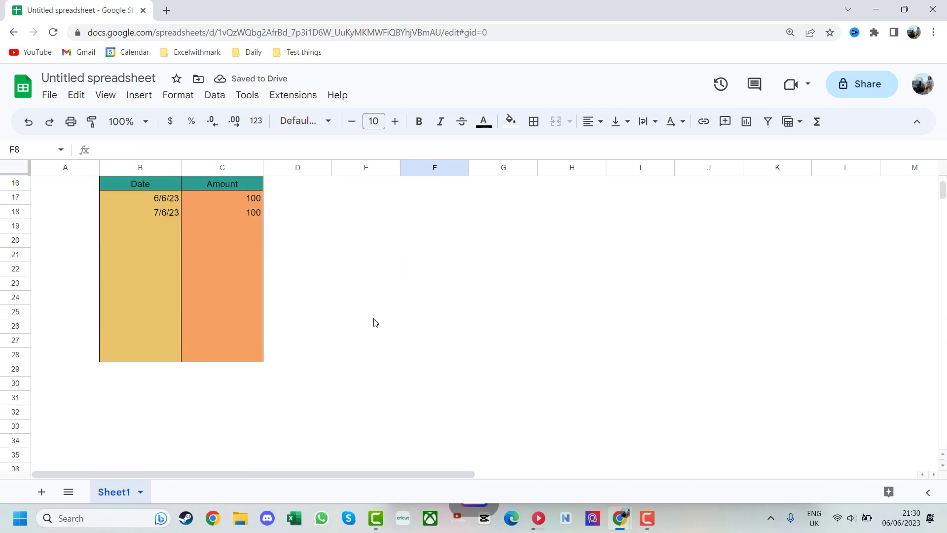
pyautogui.scroll(4, 374, 322)
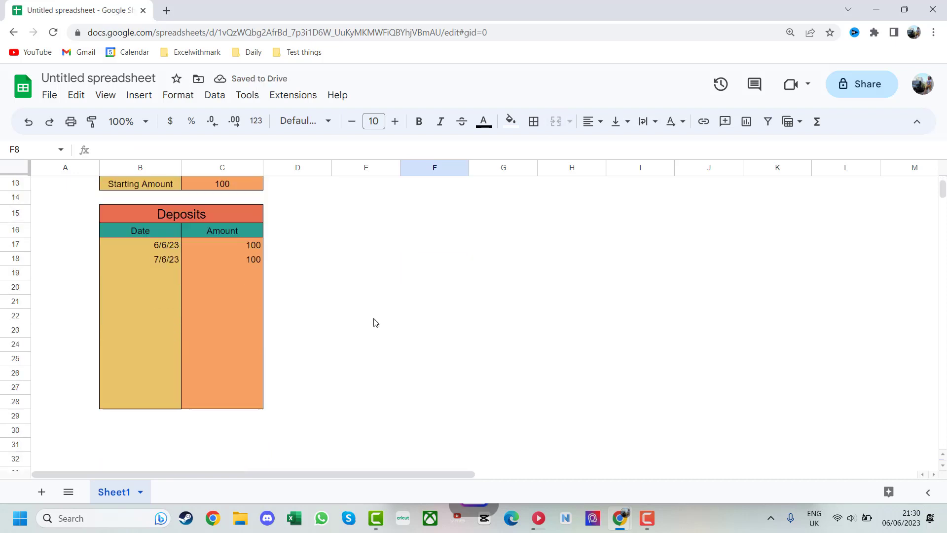
pyautogui.click(105, 95)
pyautogui.moveTo(134, 121)
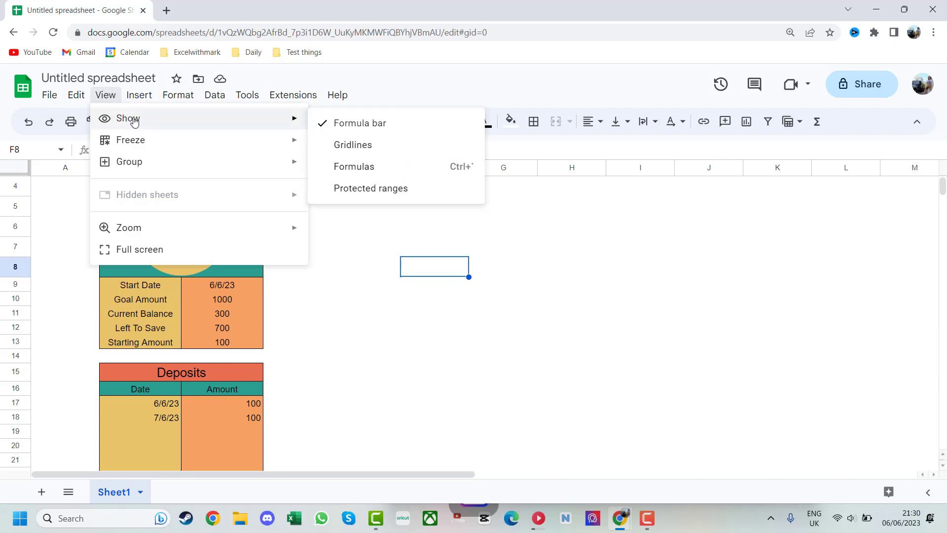
pyautogui.moveTo(276, 228)
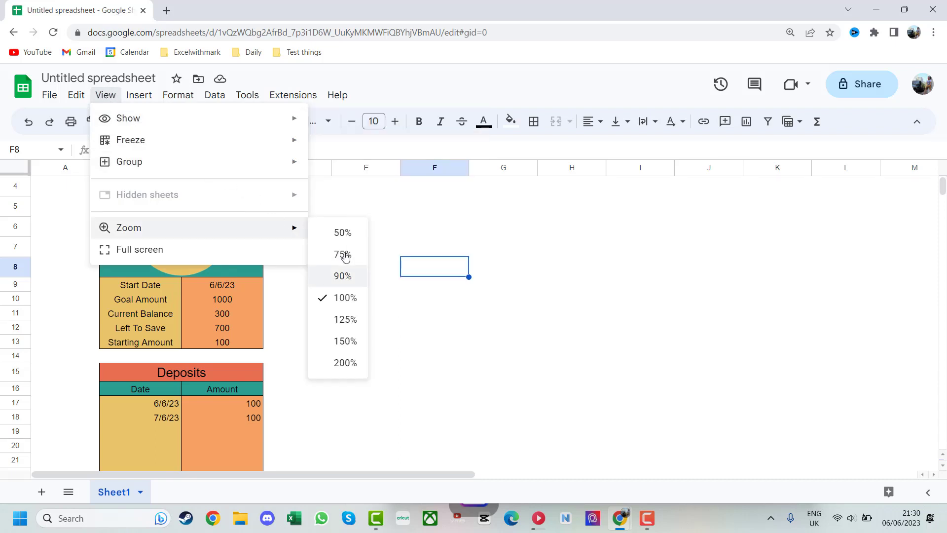
pyautogui.click(345, 255)
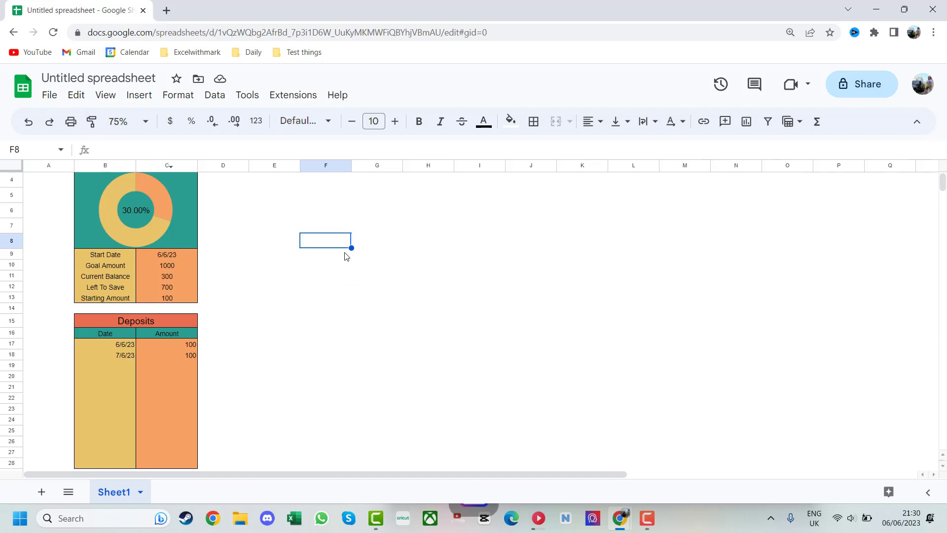
pyautogui.scroll(1, 316, 271)
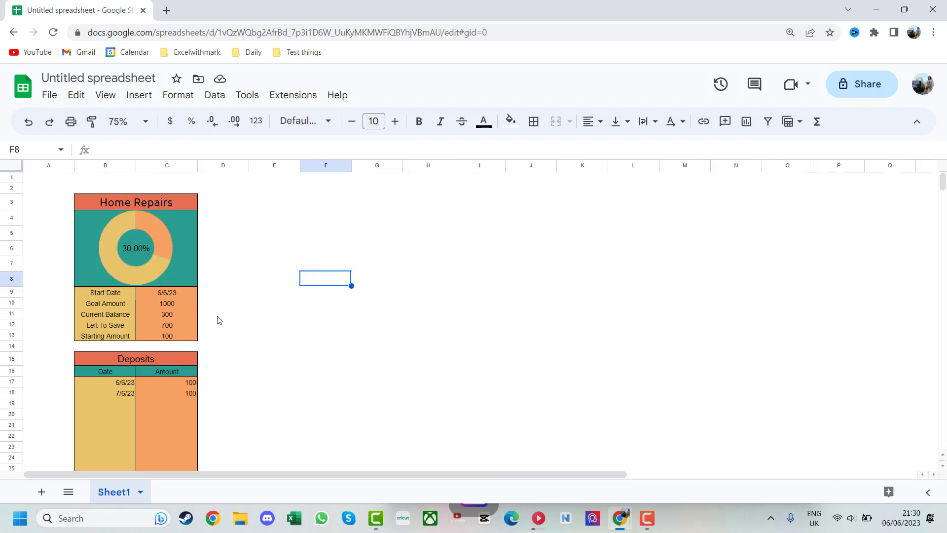
# Add a deposit in row 19 dated 8/6/23 with an amount of 200.
pyautogui.click(123, 403)
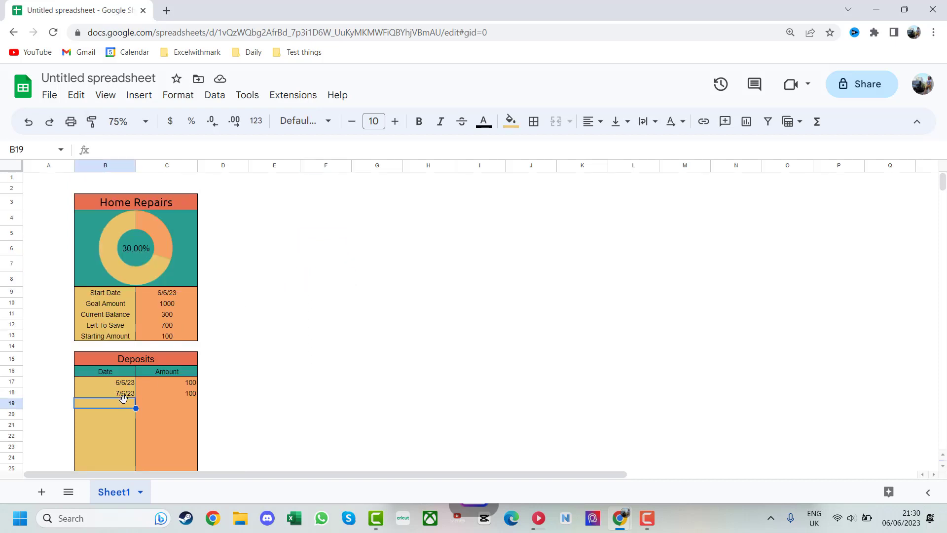
pyautogui.write('8/6/23')
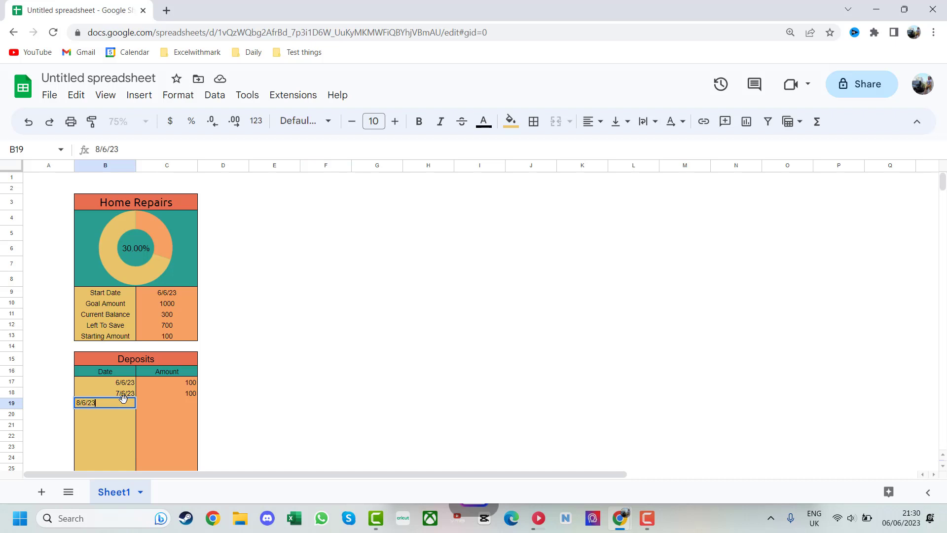
pyautogui.press('Tab')
pyautogui.write('2')
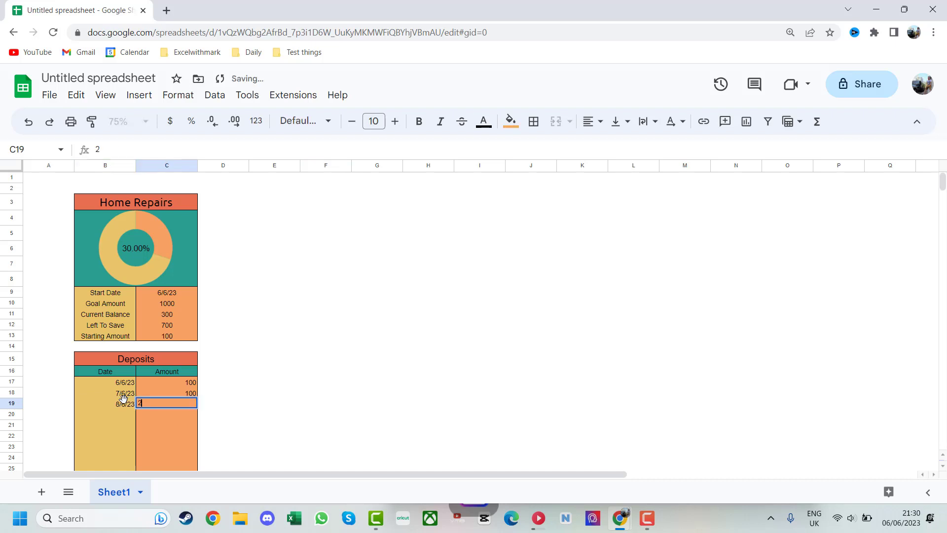
pyautogui.write('00')
pyautogui.press('Return')
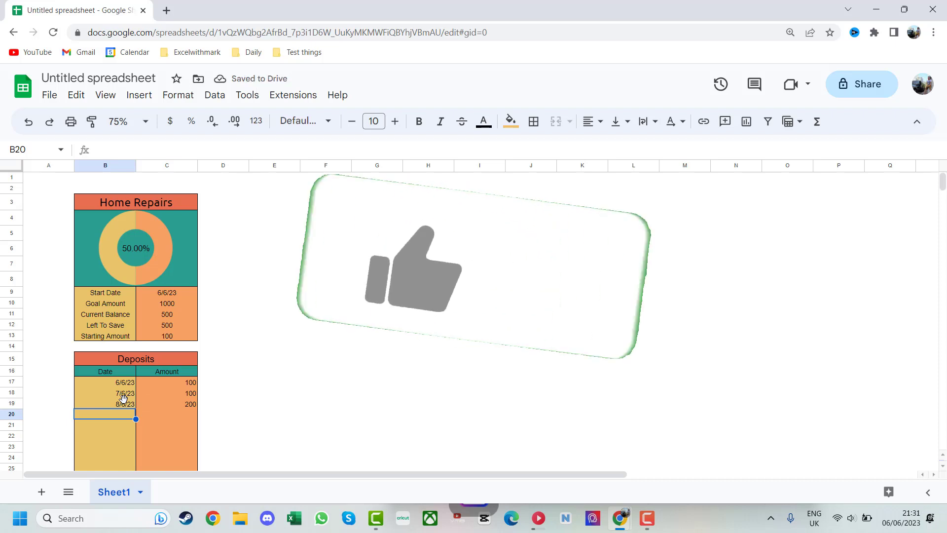
# Change the Starting Amount in C13 to 200.
pyautogui.click(168, 336)
pyautogui.write('200')
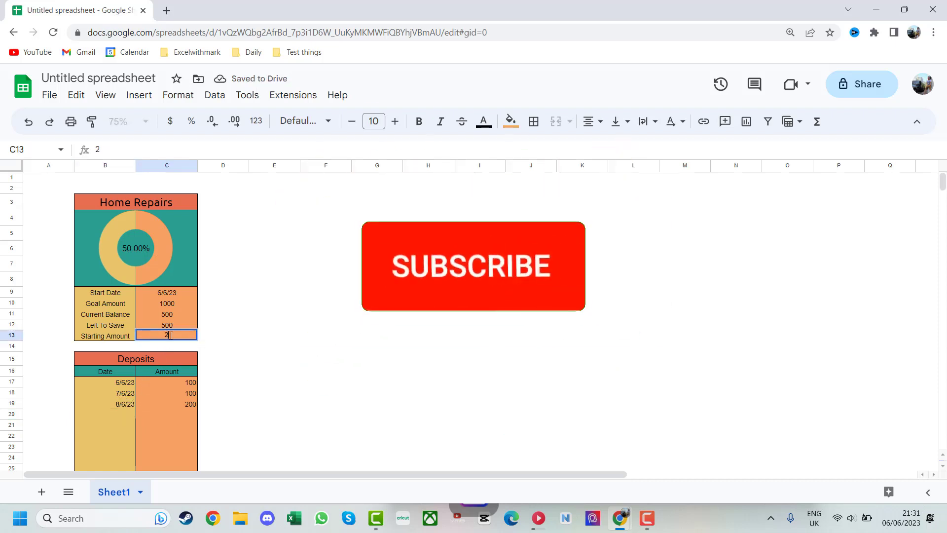